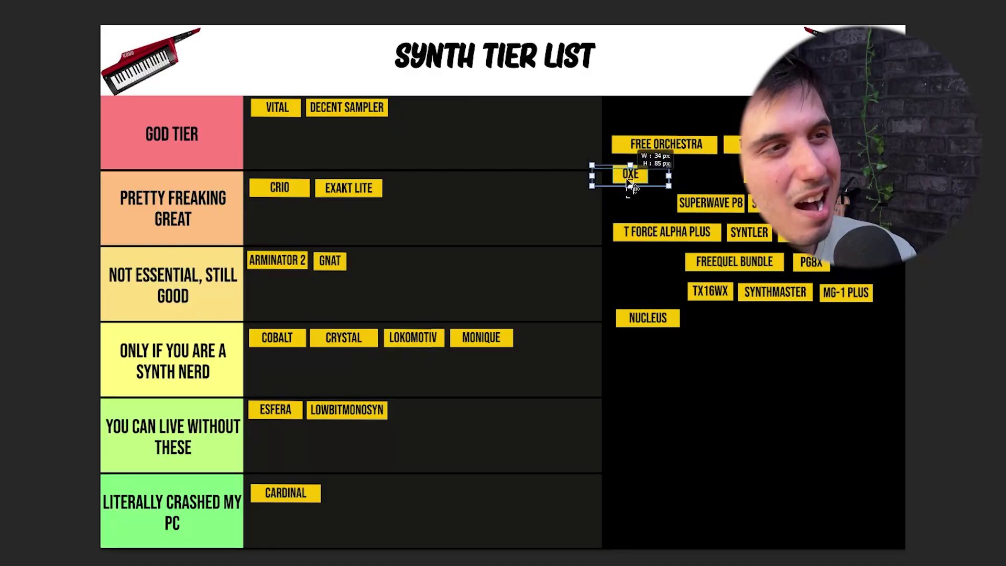
# Place the OXE label after Monique in the "Only if you are a synth nerd" tier.
pyautogui.moveTo(639, 167); pyautogui.dragTo(529, 345)
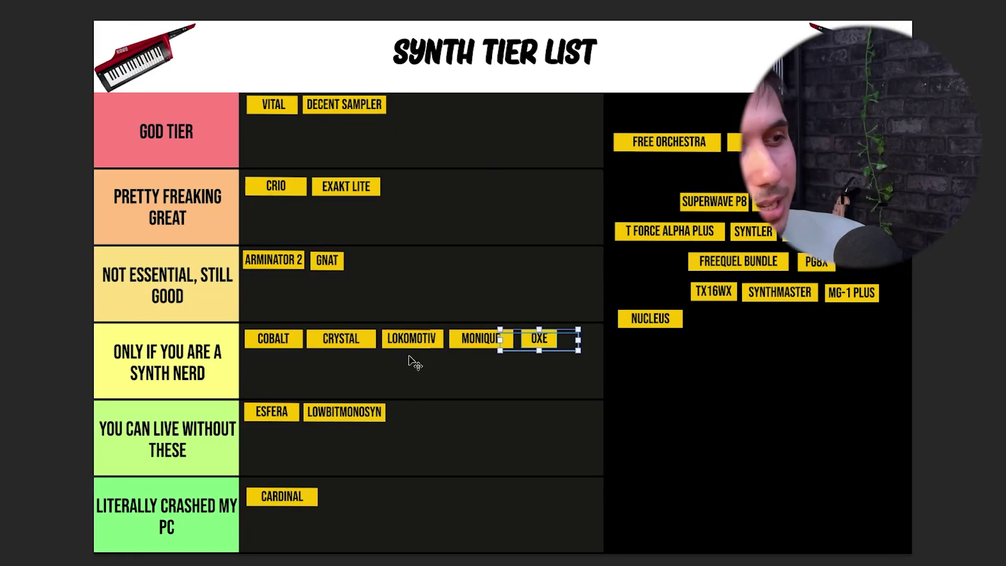
# Audition the Superwave P8 presets from Super Lead 2 onward in FL Studio and rank its label under "You can live without these".
pyautogui.hotkey('alt', 'Tab')
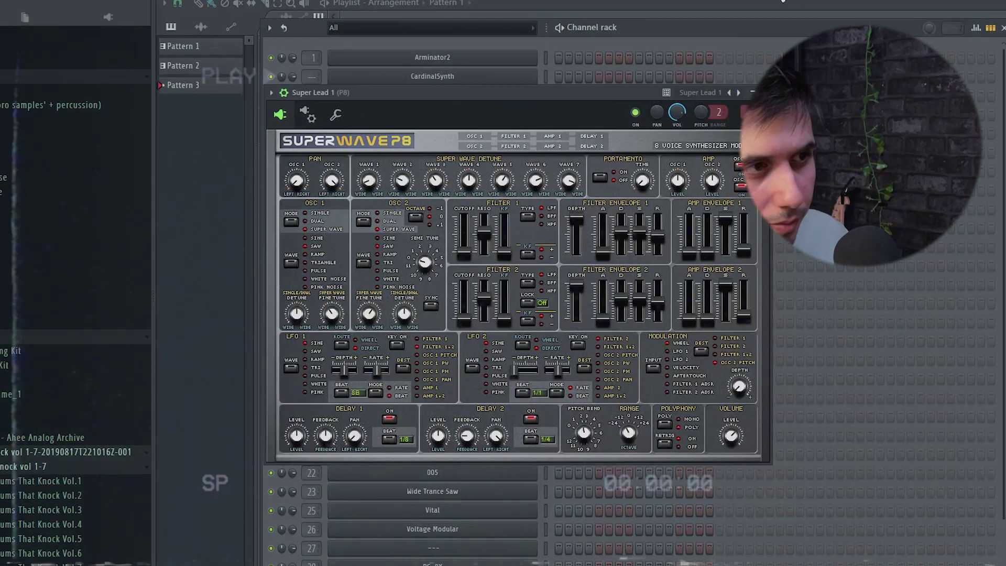
pyautogui.click(739, 93)
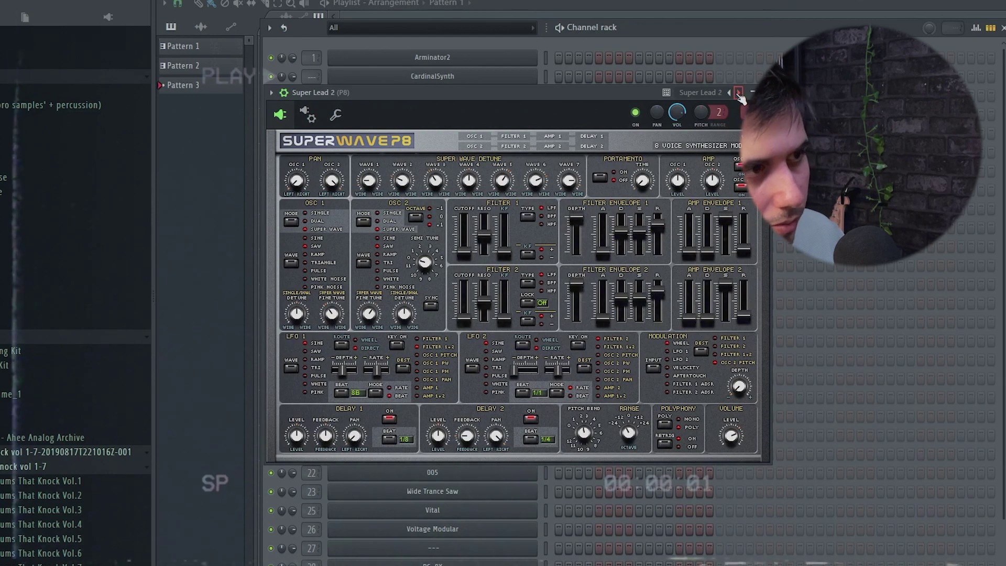
pyautogui.click(739, 93)
pyautogui.click(739, 93)
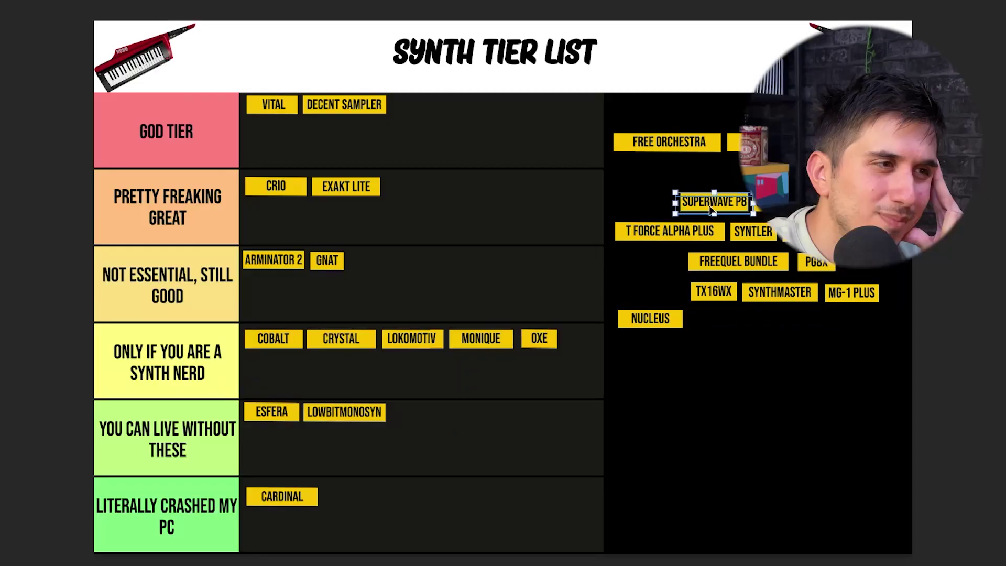
pyautogui.moveTo(713, 209); pyautogui.dragTo(411, 412)
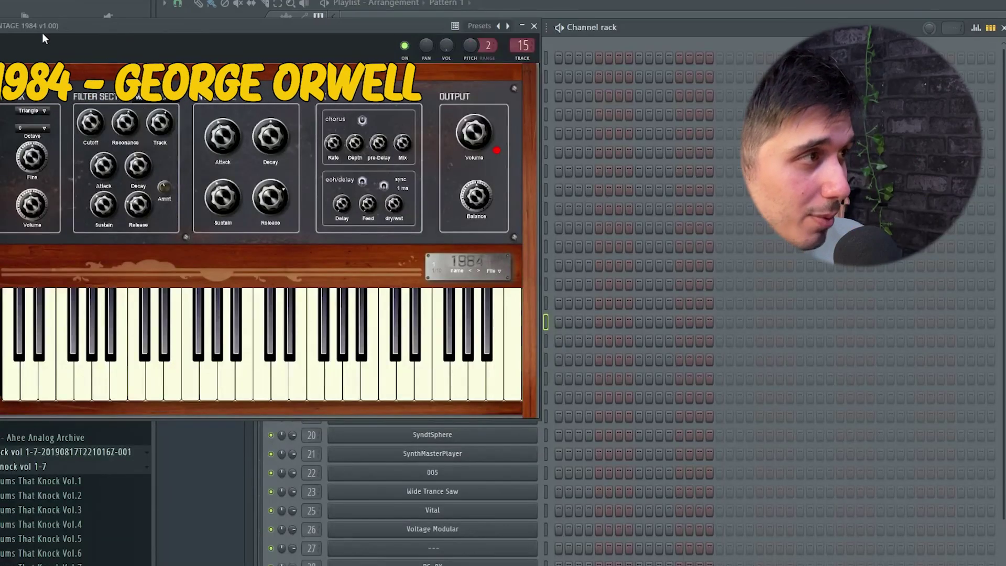
# Audition Piano Vintage 1984 presets 5 down to 3 and place the 1984 label in the "You can live without these" tier.
pyautogui.moveTo(55, 51); pyautogui.dragTo(227, 52)
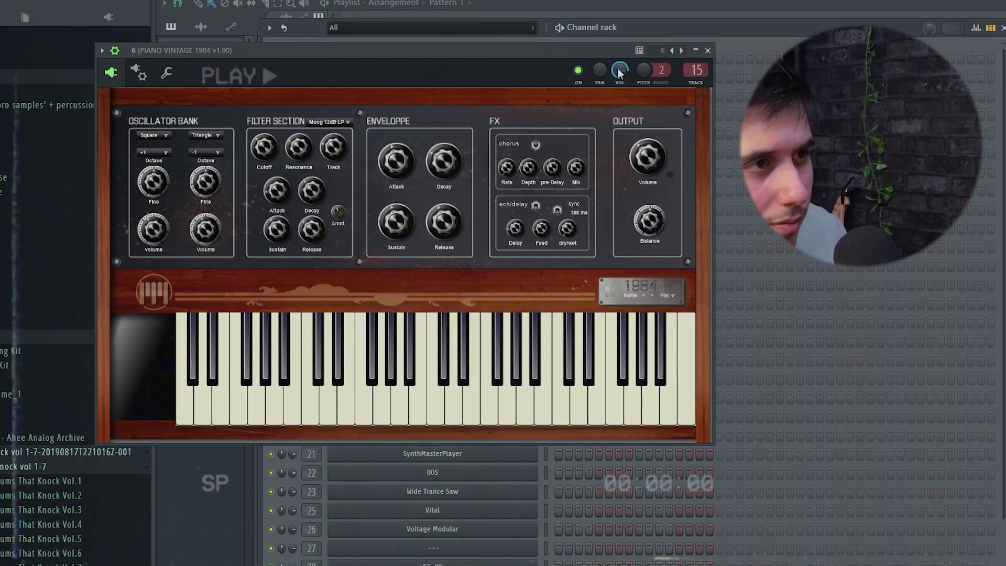
pyautogui.click(672, 51)
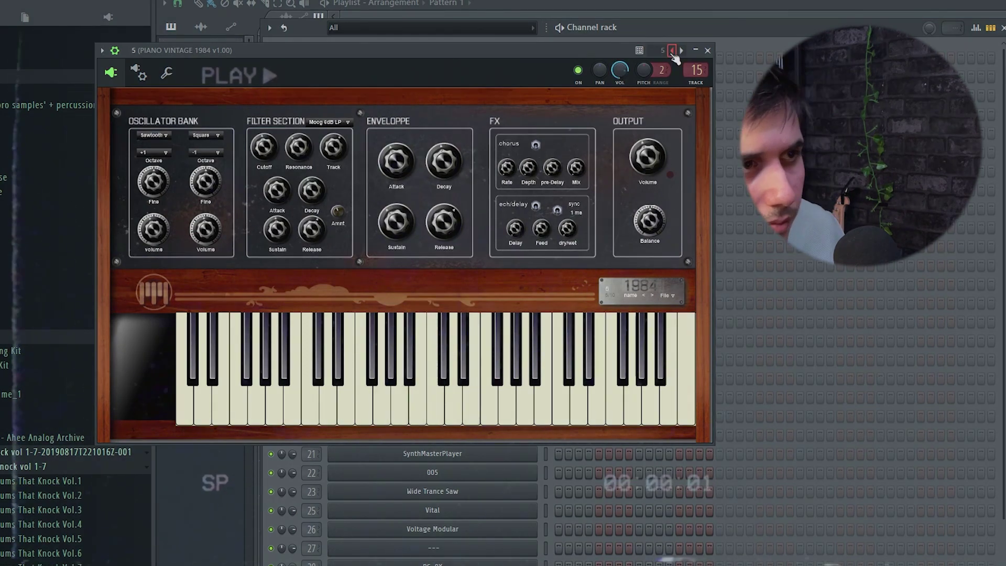
pyautogui.click(672, 51)
pyautogui.click(672, 51)
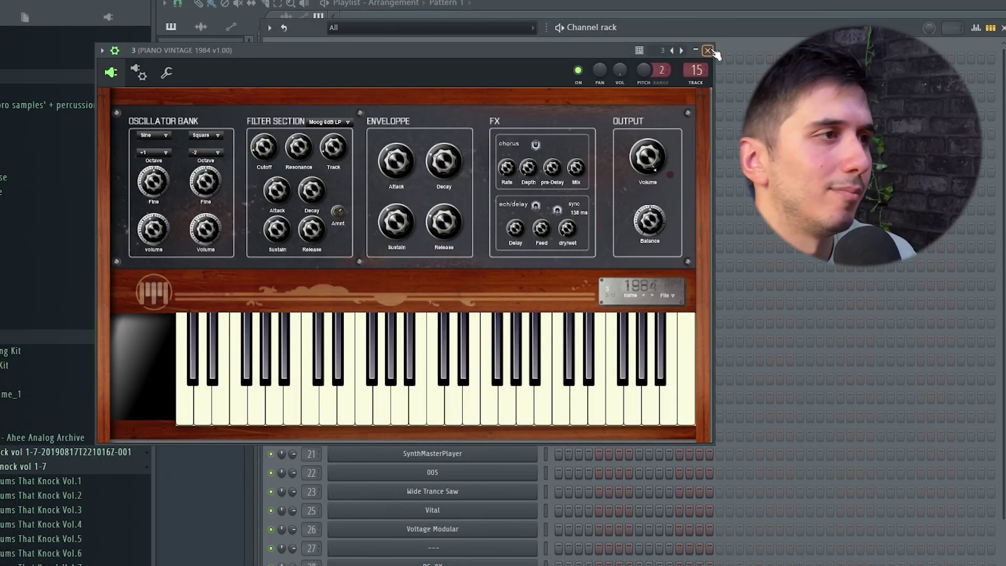
pyautogui.click(706, 50)
pyautogui.hotkey('alt', 'Tab')
pyautogui.moveTo(746, 149); pyautogui.dragTo(491, 415)
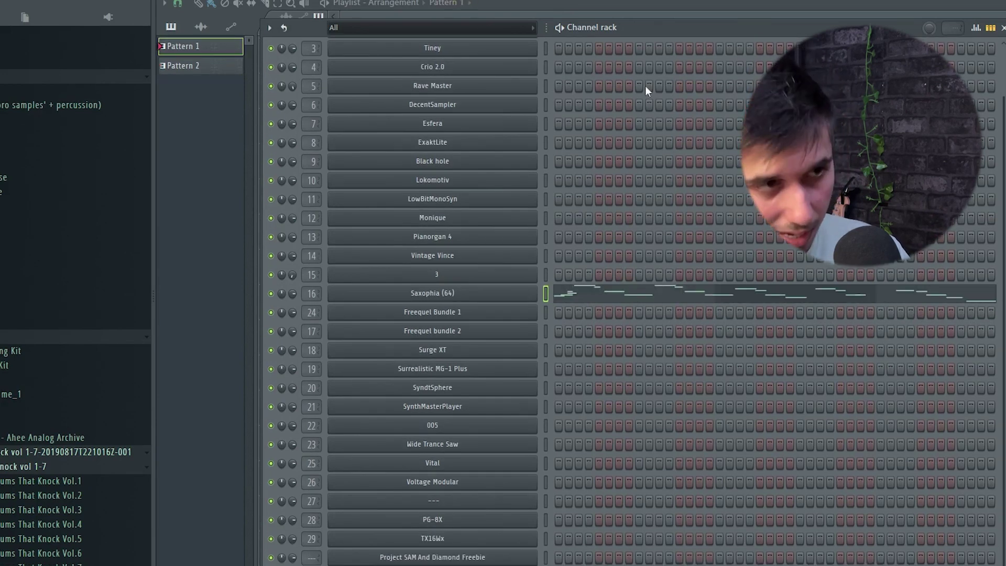
# Play the Saxophia melody in FL Studio and audition its Nostalgia, Pink panther, Soho club and Uforia presets.
pyautogui.click(717, 293)
pyautogui.press('space')
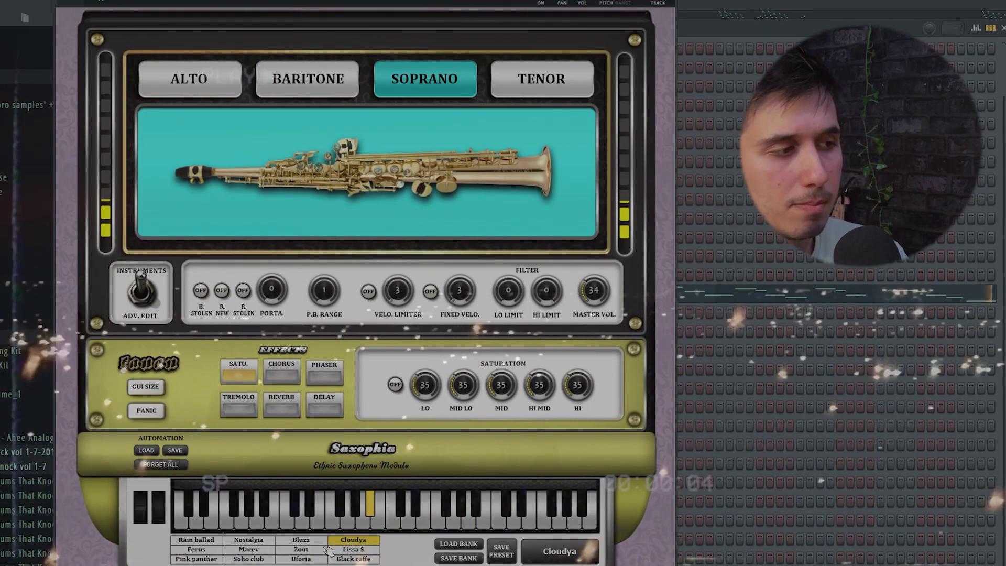
pyautogui.click(210, 549)
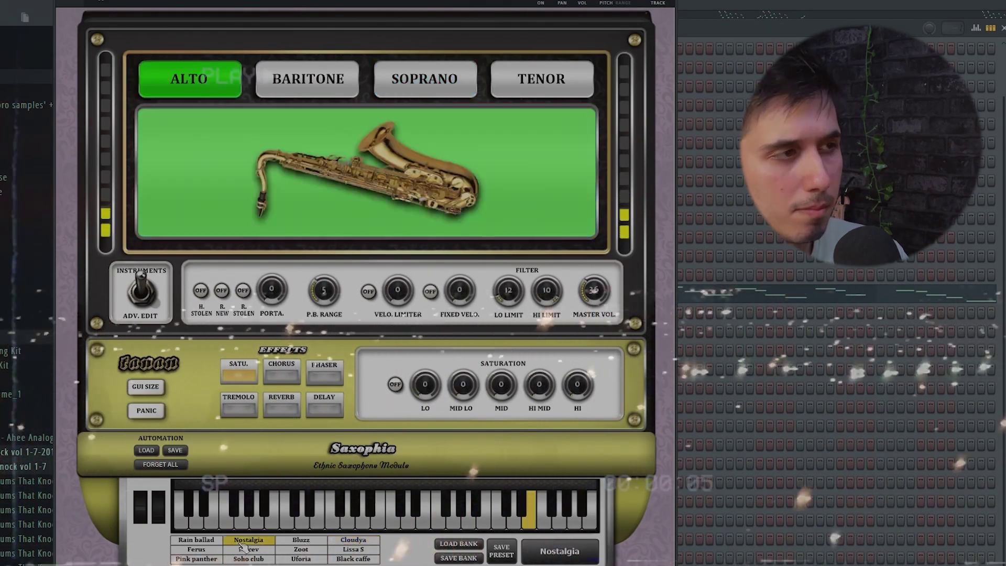
pyautogui.click(215, 558)
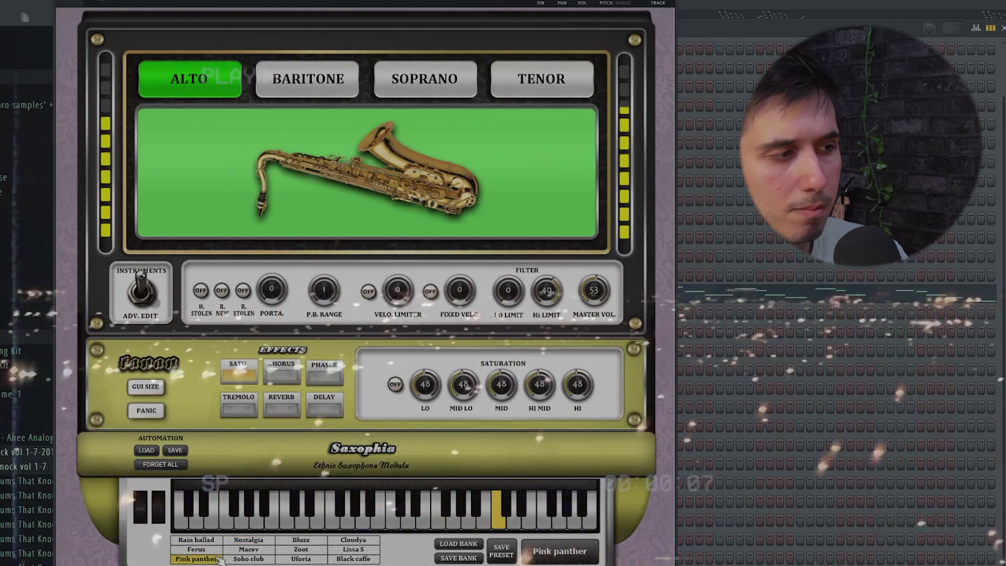
pyautogui.click(248, 558)
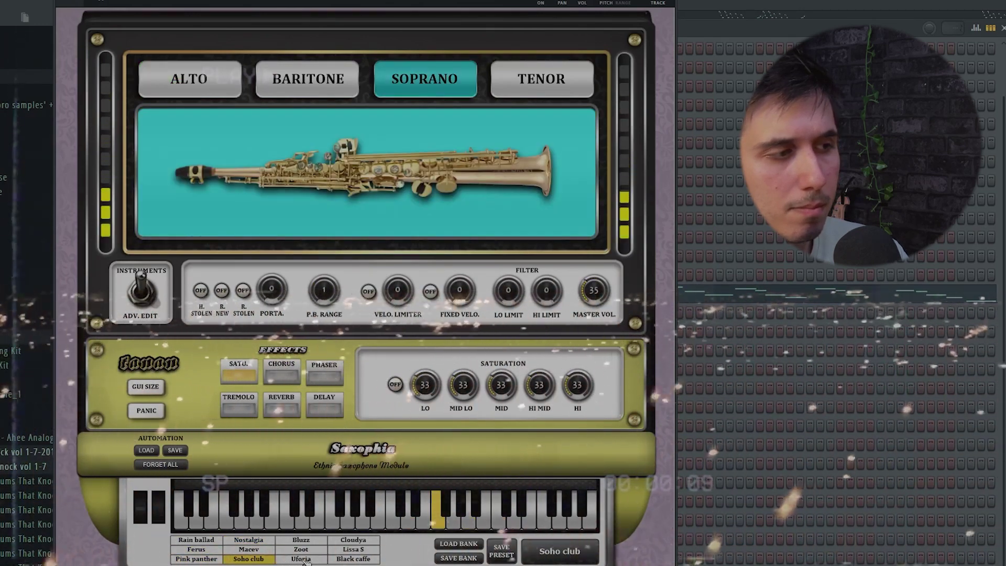
pyautogui.click(300, 558)
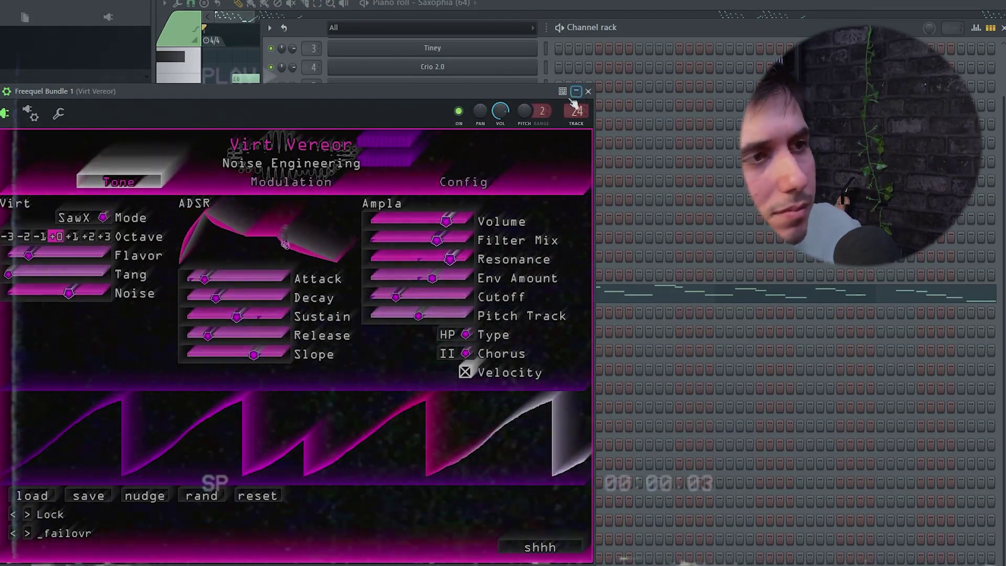
# Step through the Virt Vereor presets to _automatable and aesperf, and close the plugin.
pyautogui.click(26, 533)
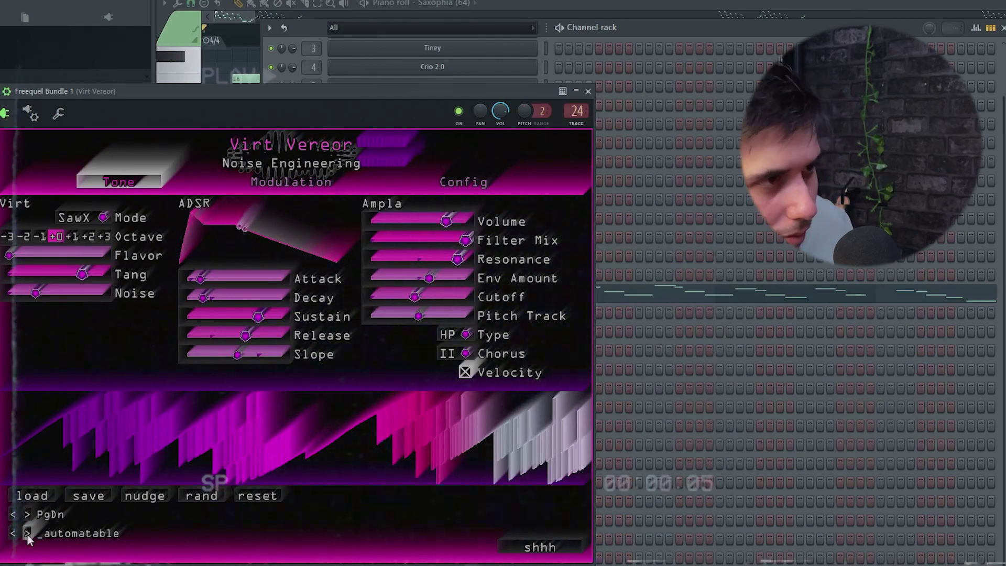
pyautogui.click(28, 533)
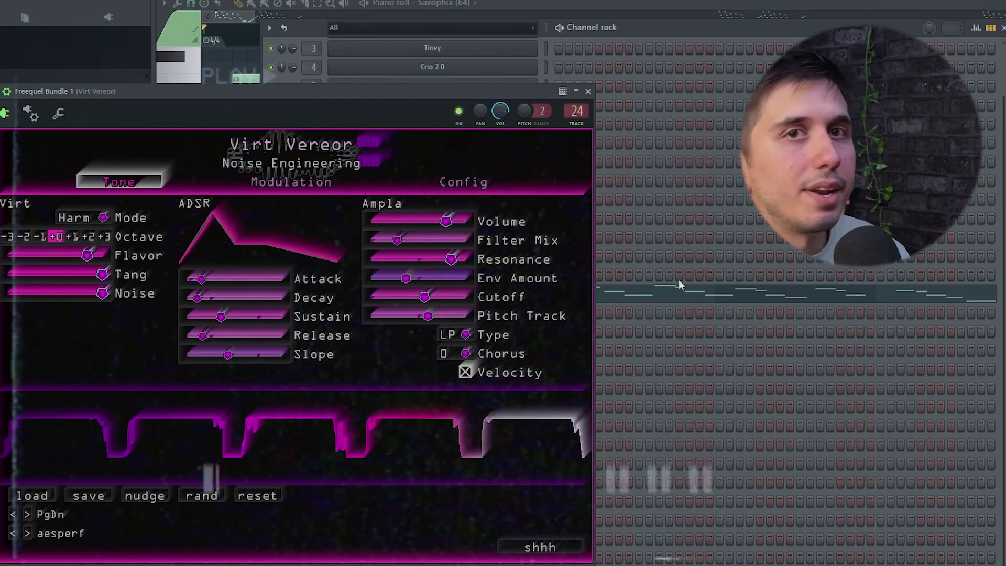
pyautogui.click(588, 90)
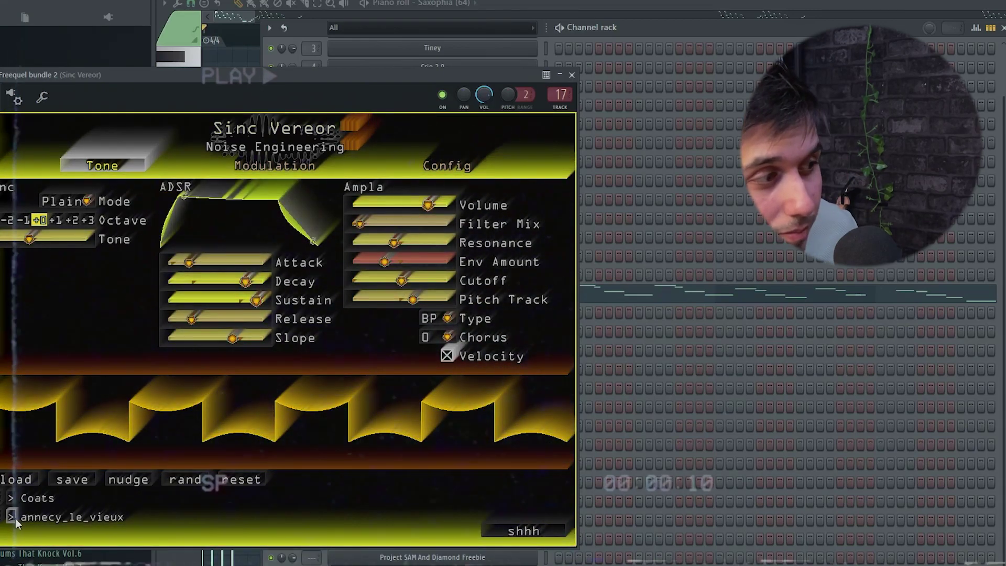
# Audition the Sinc Vereor presets, including anti_bienware and appaccept, and rank the Freequel Bundle label under "Only if you are a synth nerd".
pyautogui.click(15, 517)
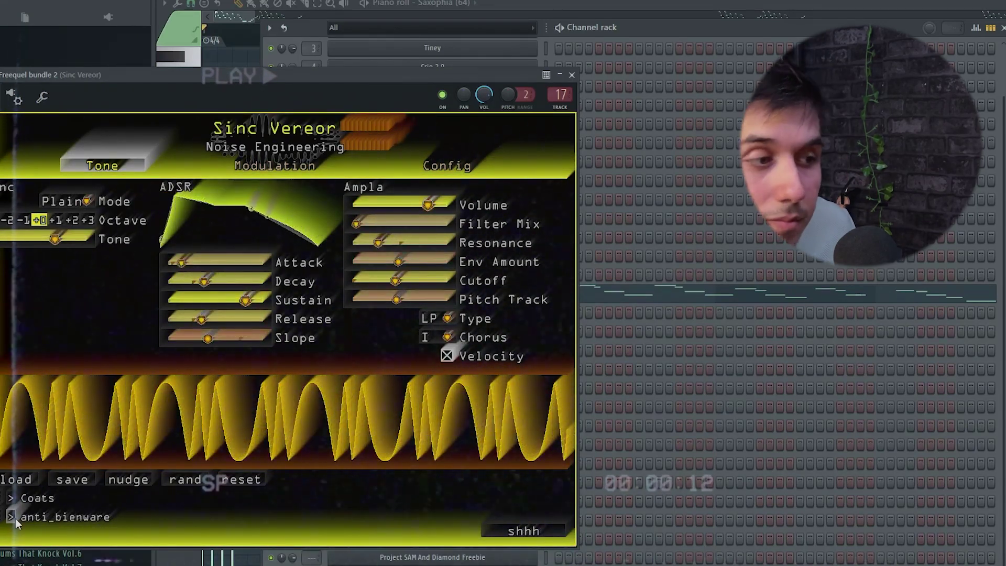
pyautogui.click(13, 516)
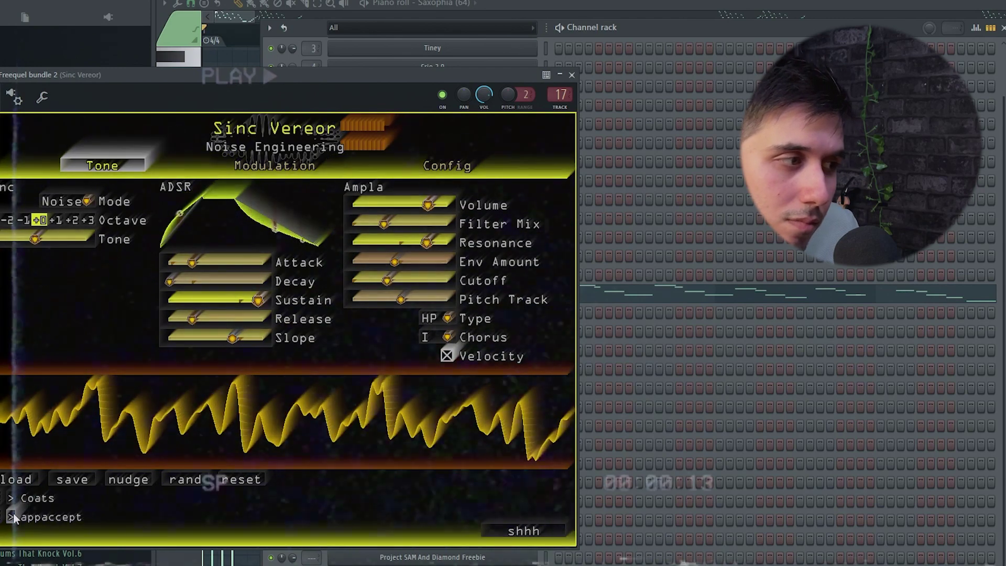
pyautogui.click(12, 516)
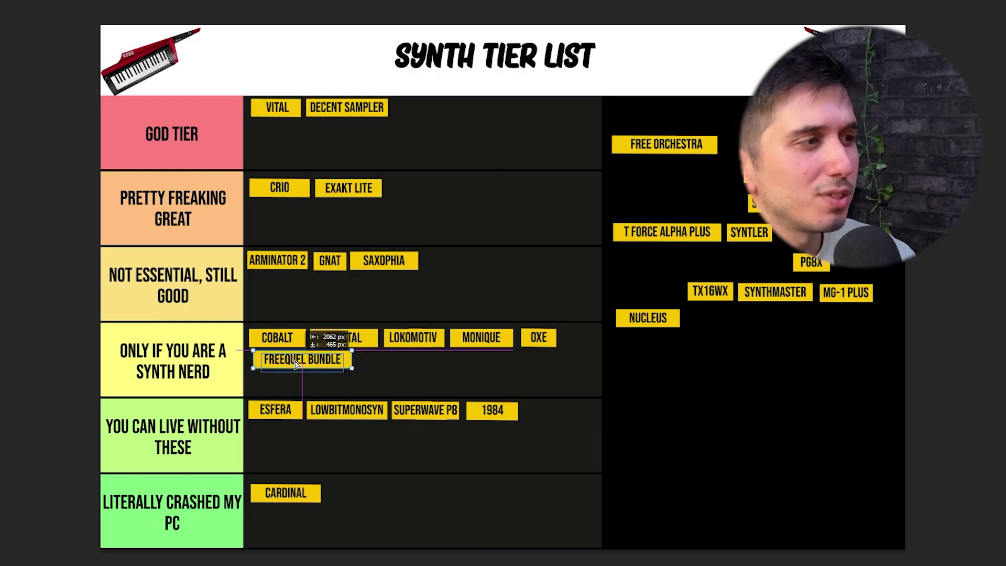
pyautogui.moveTo(296, 365); pyautogui.dragTo(291, 372)
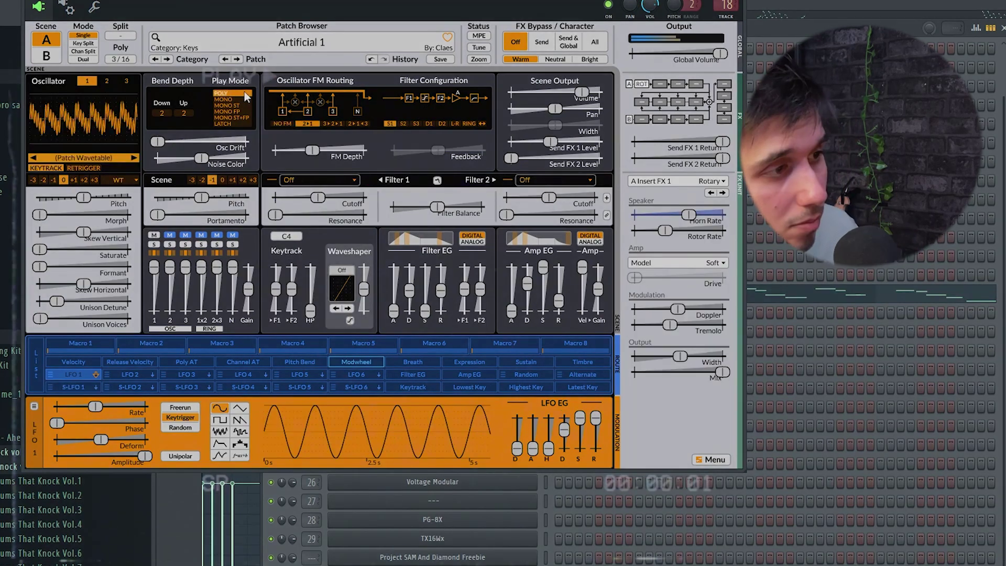
# Audition the next Surge XT patches in the Keys category, including Artificial 2 and Church.
pyautogui.click(237, 59)
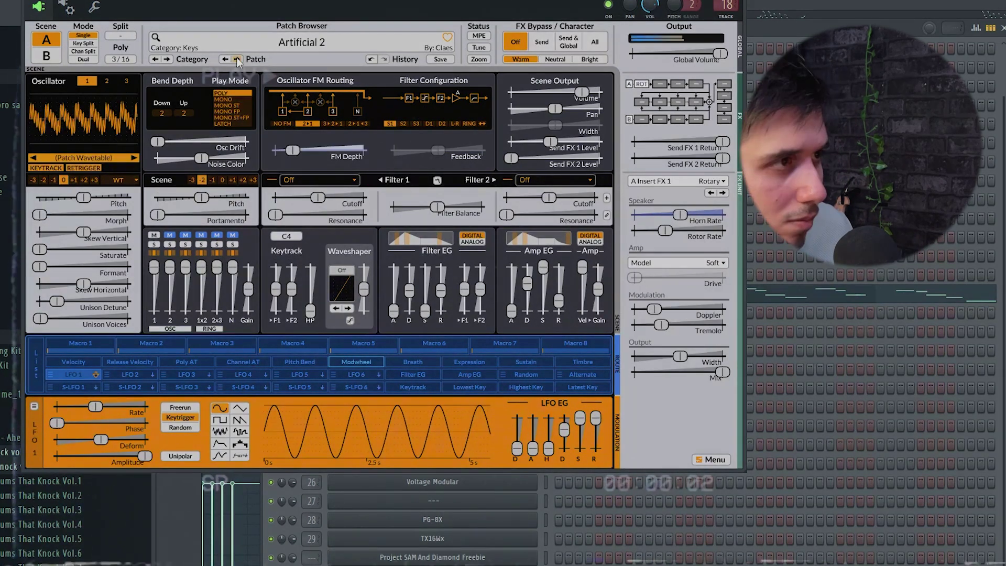
pyautogui.click(237, 58)
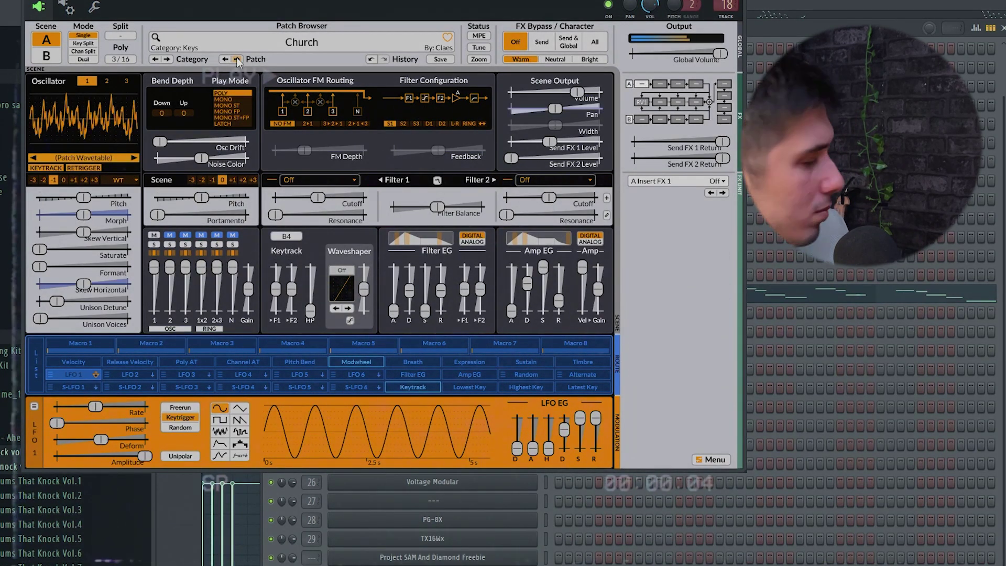
pyautogui.click(237, 59)
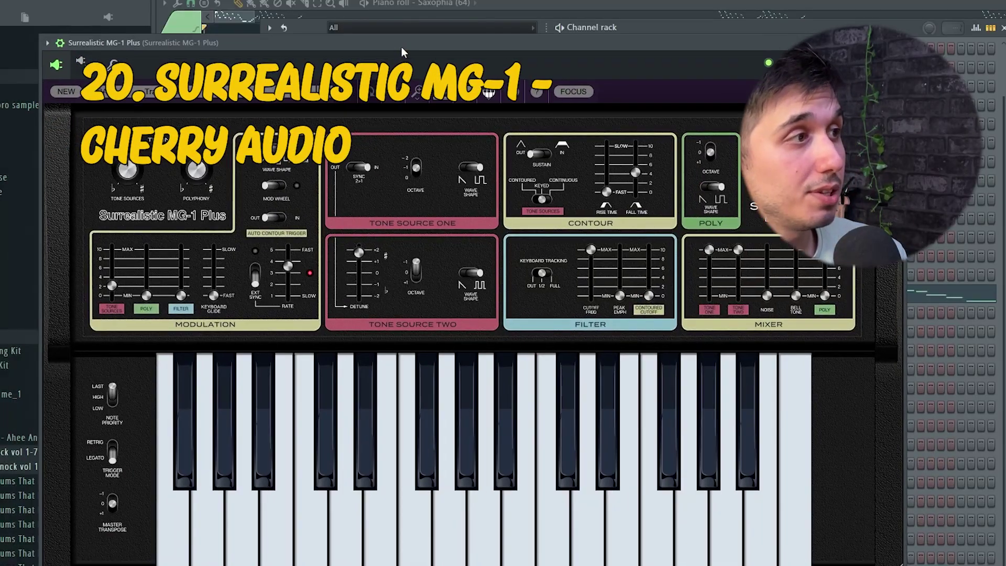
# Audition the Surrealistic MG-1 Plus presets, including Mallet 2 and Plucked String, and rank its label under "Pretty freaking great".
pyautogui.moveTo(401, 47); pyautogui.dragTo(404, 42)
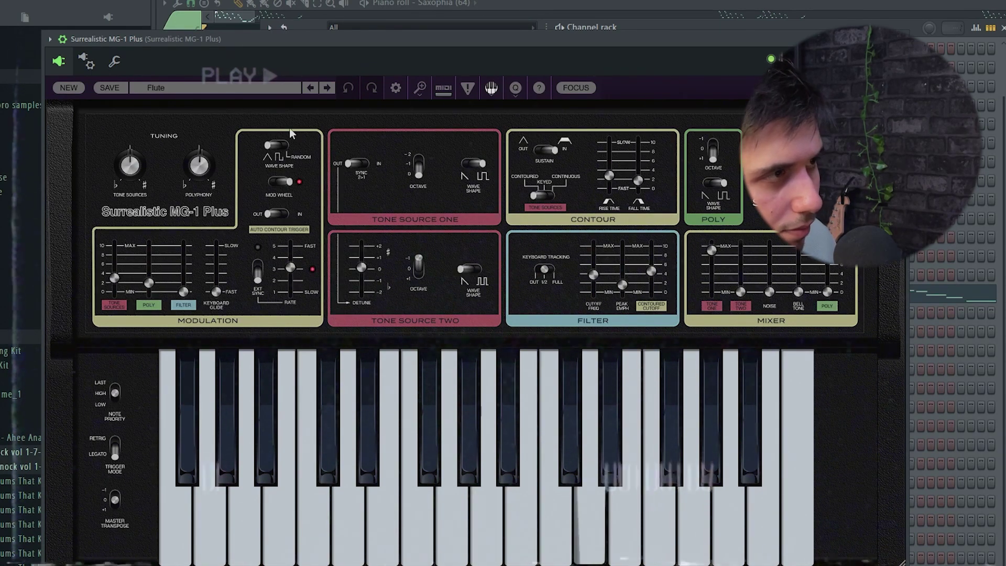
pyautogui.click(326, 88)
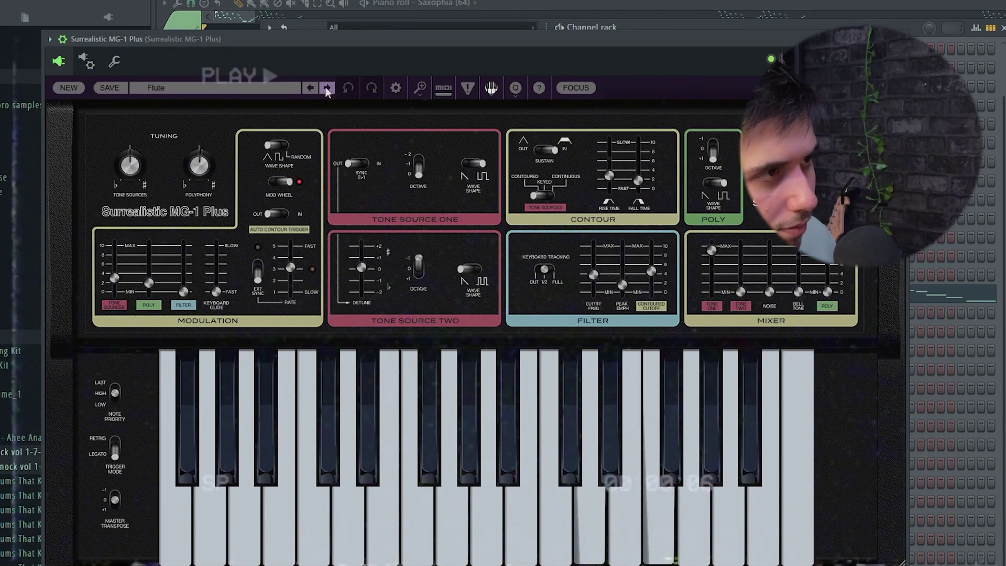
pyautogui.click(324, 93)
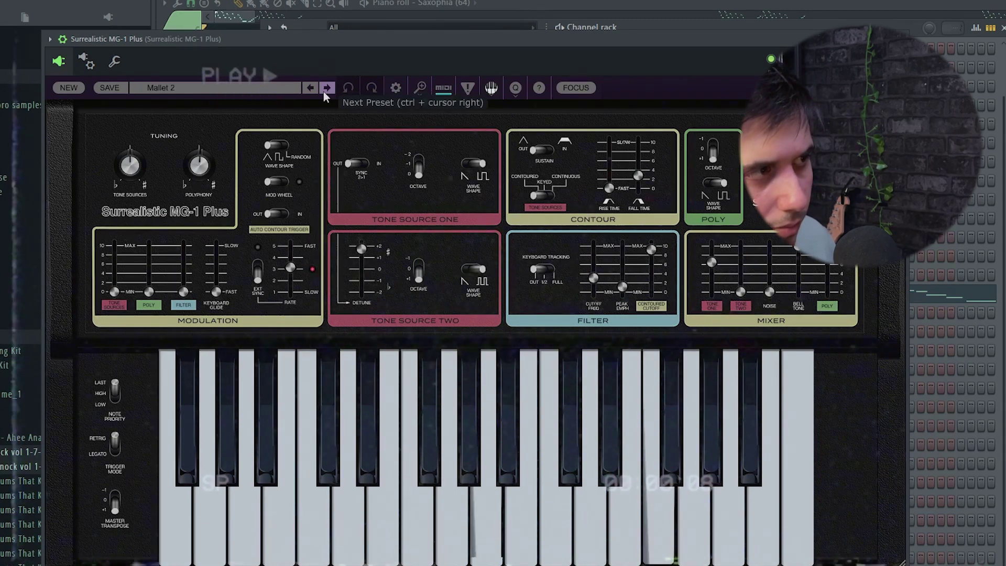
pyautogui.click(323, 90)
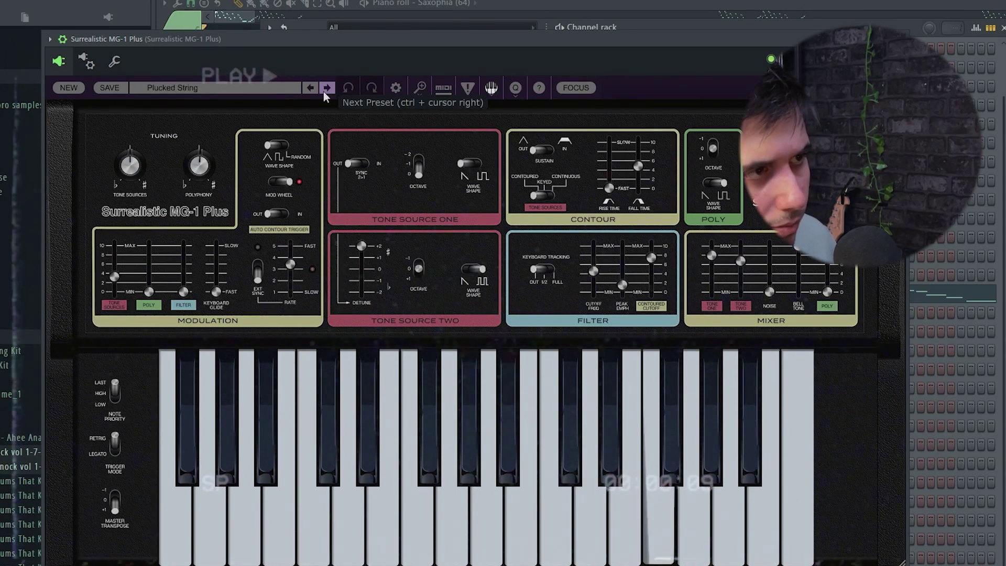
pyautogui.click(322, 92)
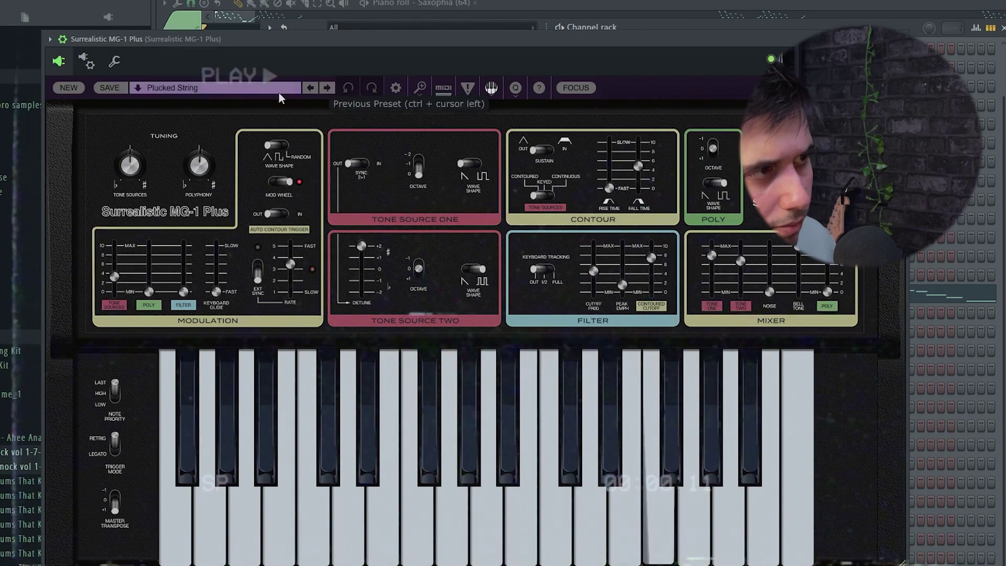
pyautogui.click(321, 92)
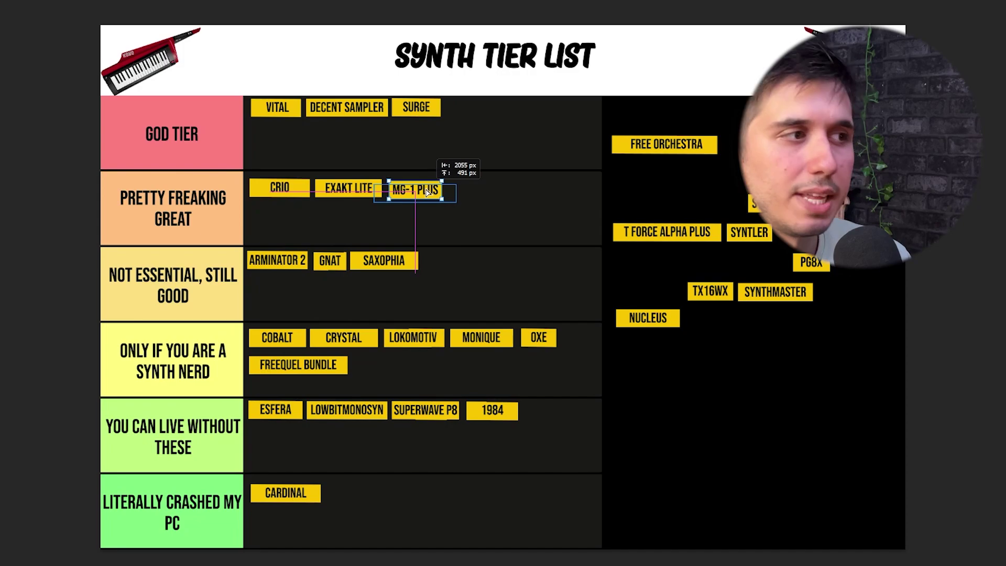
pyautogui.moveTo(427, 193); pyautogui.dragTo(427, 192)
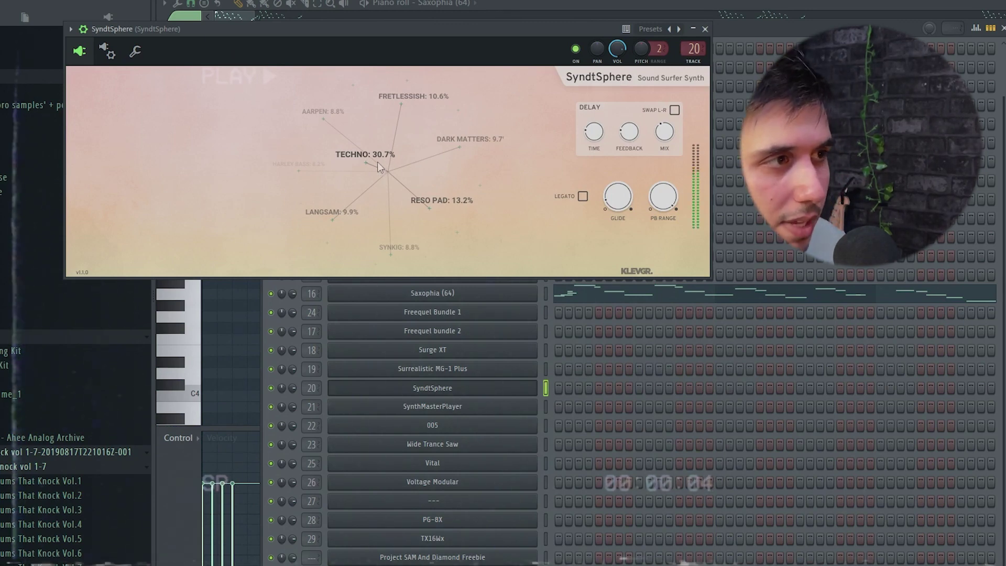
# Morph between SyndtSphere sounds, including Flute Swell 2, and place its label in the "Not essential, still good" tier.
pyautogui.moveTo(470, 162); pyautogui.dragTo(405, 159)
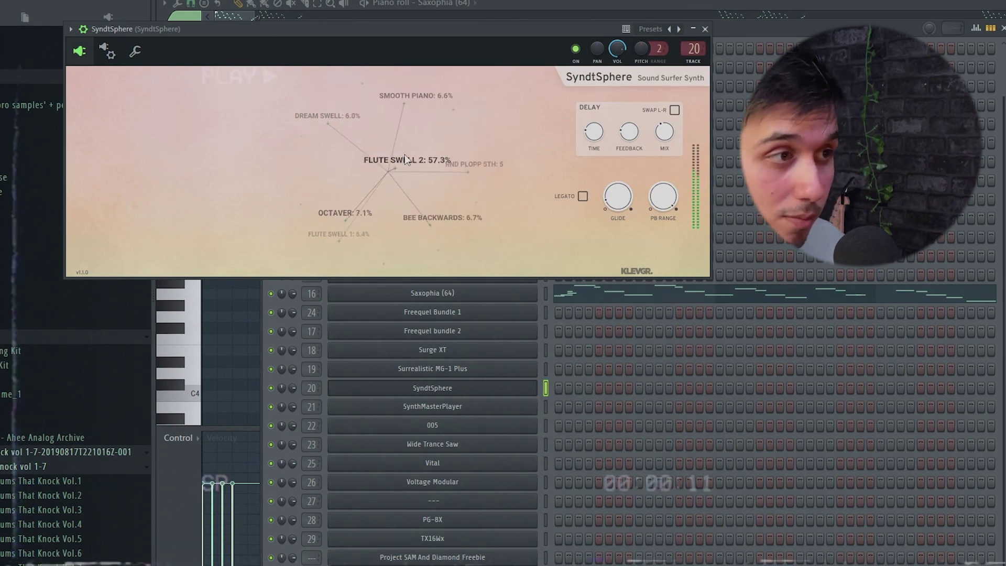
pyautogui.moveTo(425, 201); pyautogui.dragTo(370, 125)
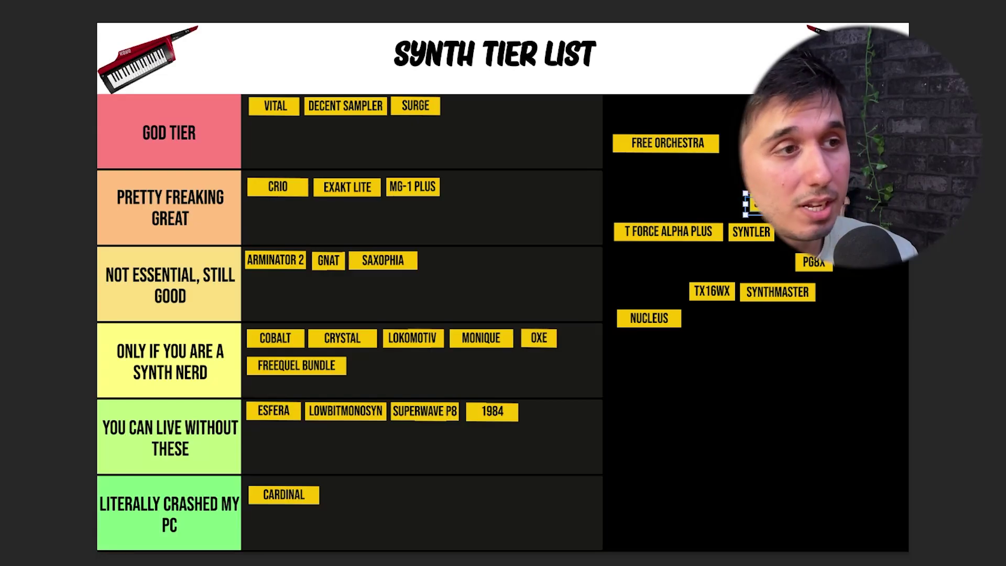
pyautogui.moveTo(474, 265)
pyautogui.mouseDown()
pyautogui.moveTo(492, 257)
pyautogui.moveTo(474, 266)
pyautogui.mouseUp()
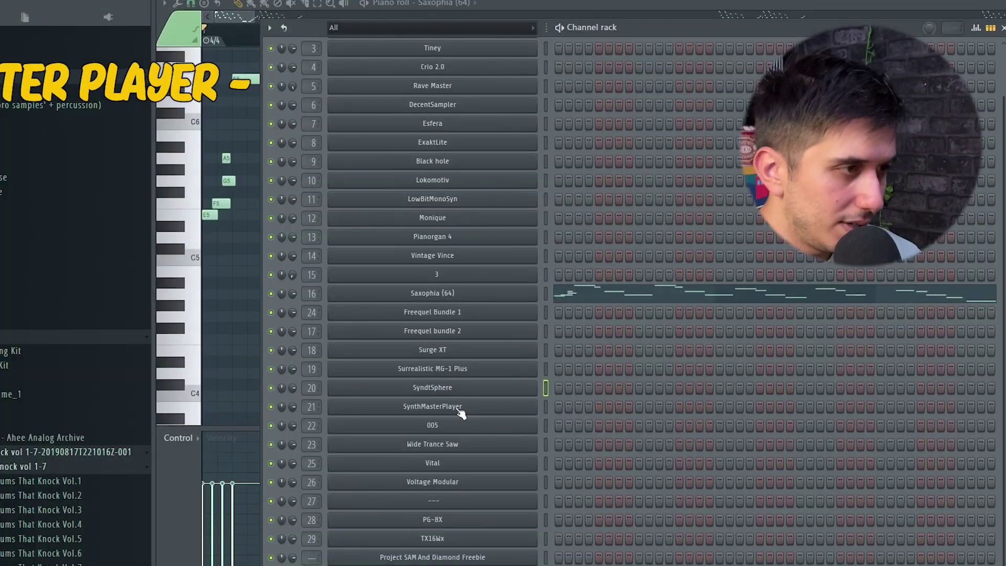
# Browse the SynthMaster Player presets, audition GT KillerNoise (I), and rank the SynthMaster label under "God Tier".
pyautogui.click(458, 409)
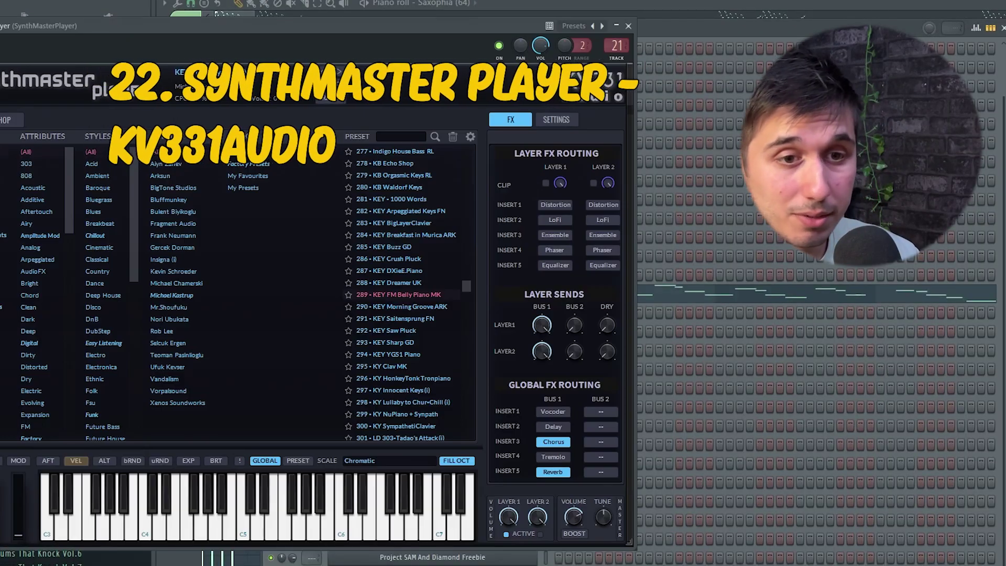
pyautogui.scroll(-15, 377, 281)
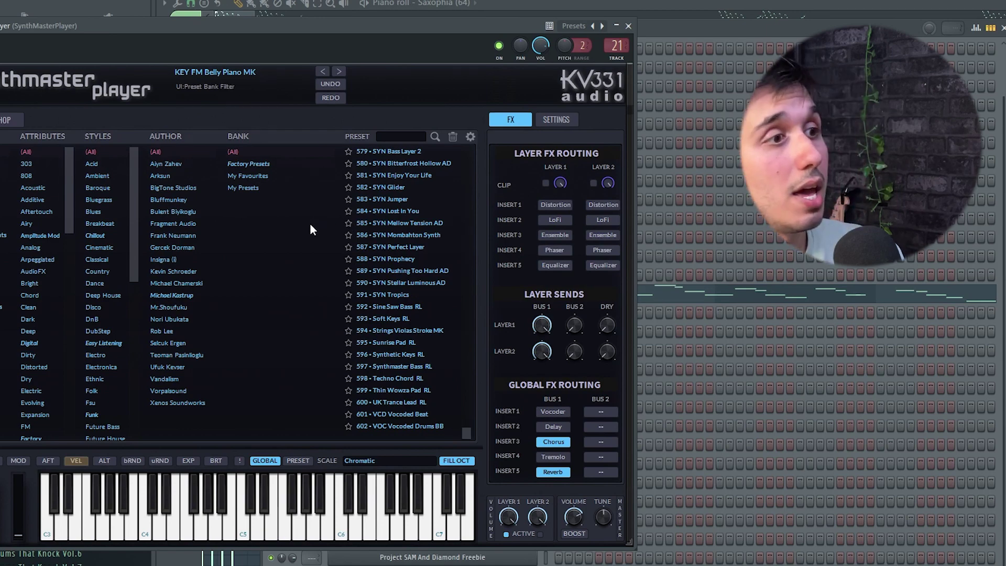
pyautogui.scroll(15, 413, 293)
pyautogui.scroll(15, 390, 246)
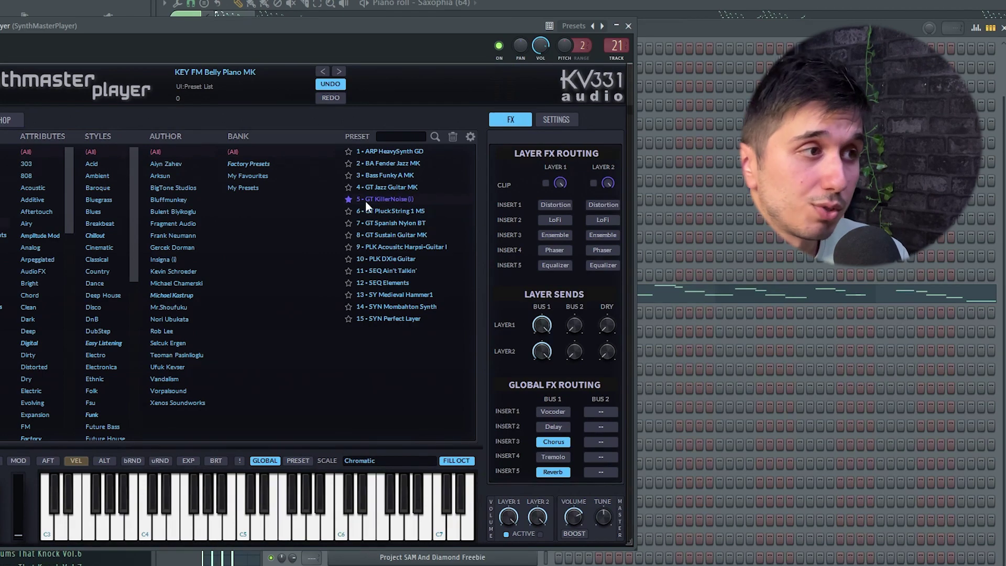
pyautogui.click(366, 200)
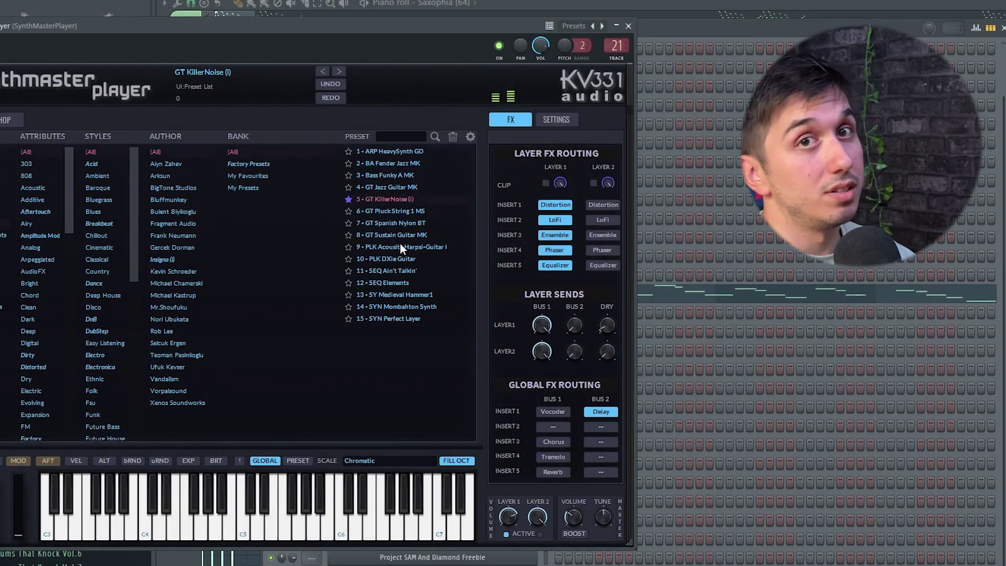
pyautogui.hotkey('alt', 'Tab')
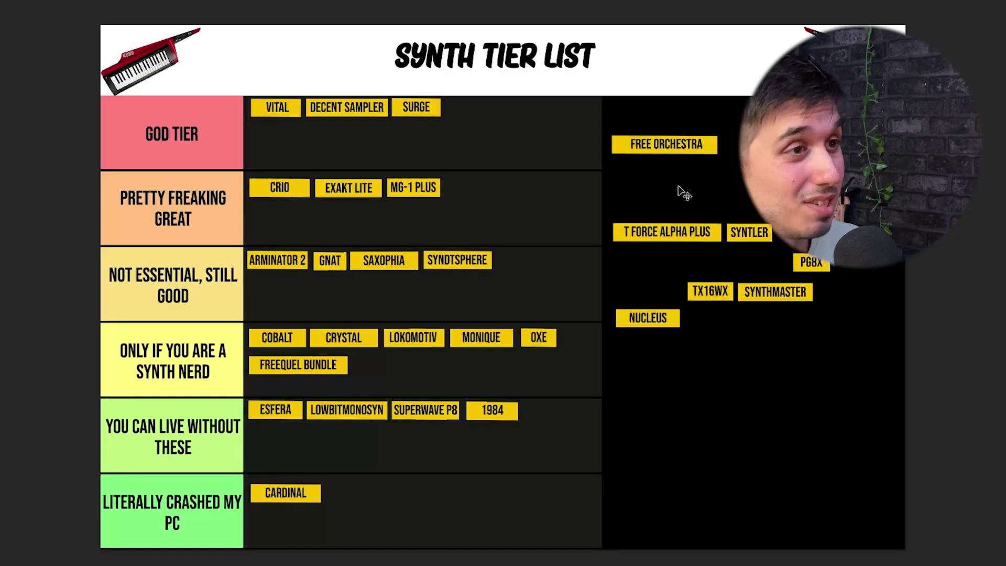
pyautogui.moveTo(770, 294); pyautogui.dragTo(469, 113)
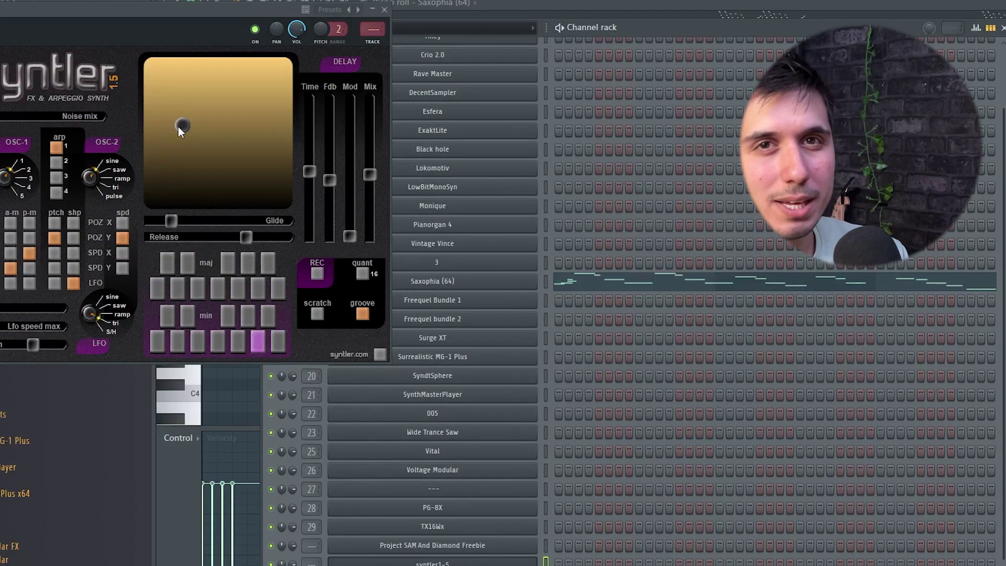
# Play Syntler by moving its XY pad point, and place the Syntler label in the "You can live without these" tier.
pyautogui.moveTo(220, 117); pyautogui.dragTo(199, 188)
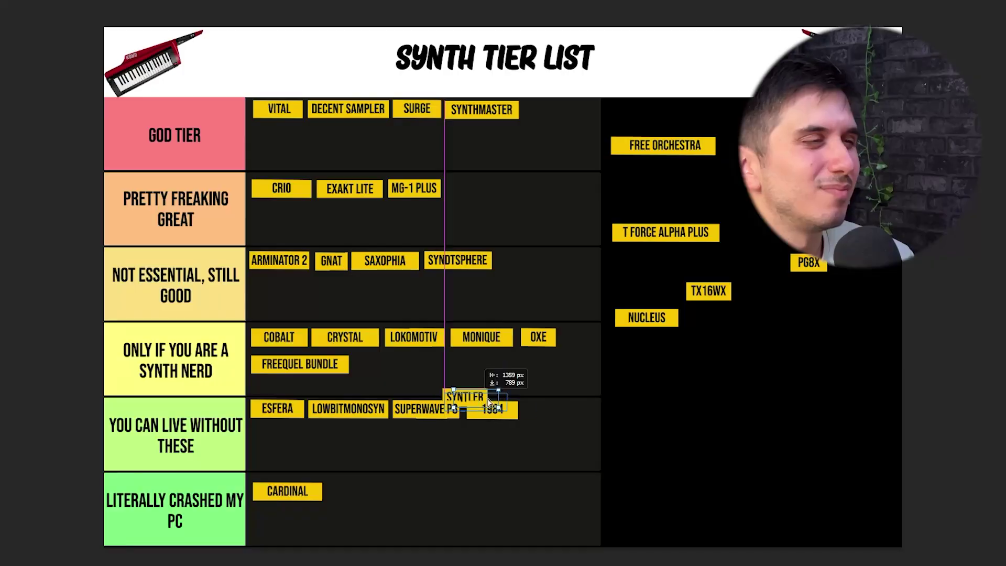
pyautogui.moveTo(488, 402); pyautogui.dragTo(573, 415)
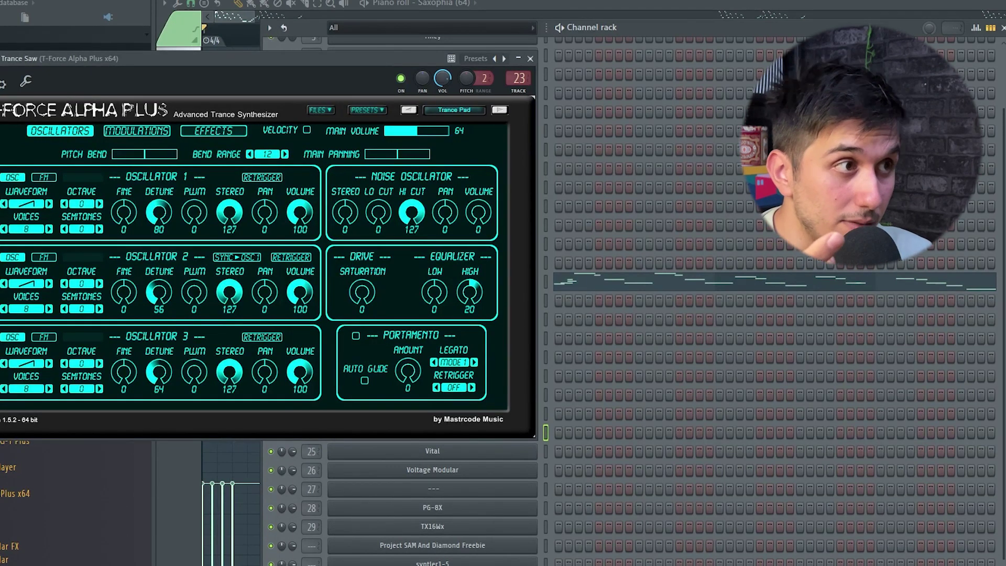
# Audition the next T-Force Alpha Plus presets, including Super Sync Lead, and rank its label under "Only if you are a synth nerd".
pyautogui.click(494, 59)
pyautogui.click(494, 59)
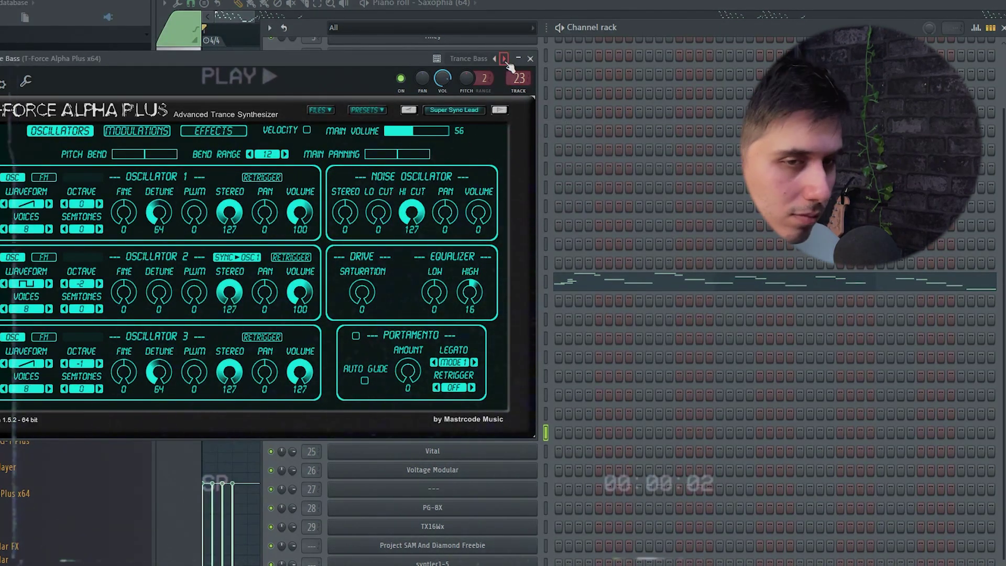
pyautogui.click(494, 59)
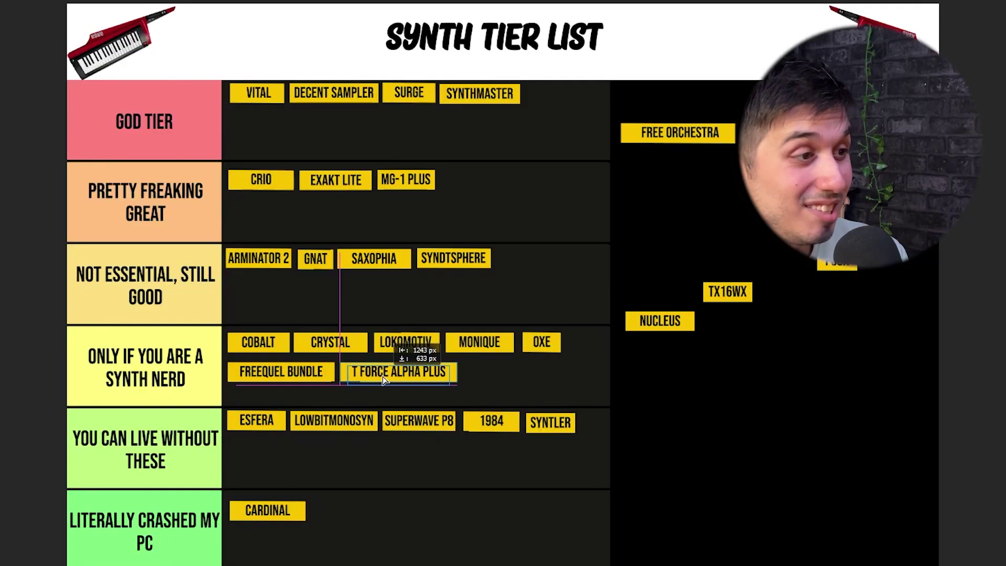
pyautogui.click(382, 376)
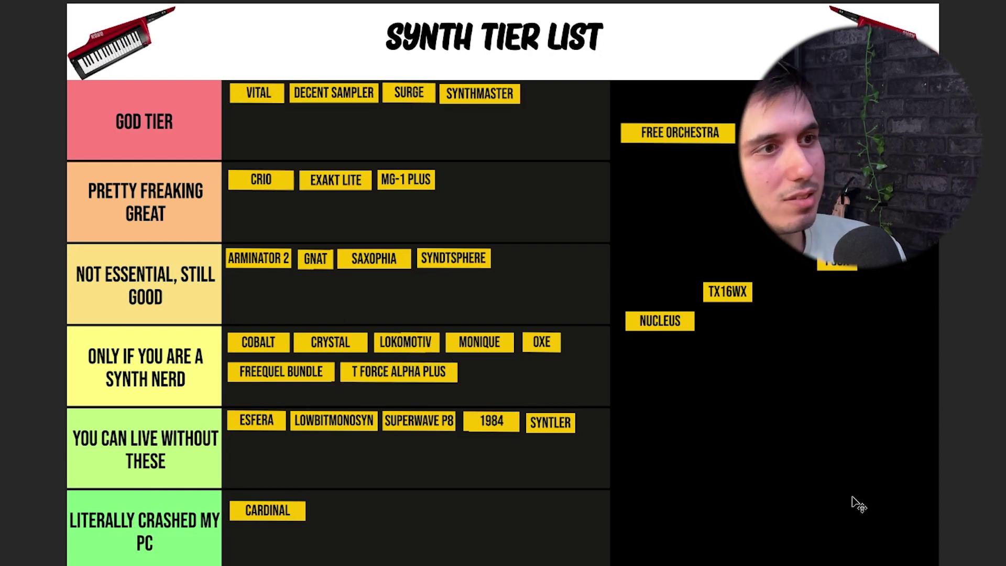
# Audition the Voltage Modular presets Detuned Bass 1 and Detuned Bass 2, and rank the Nucleus label under "Pretty freaking great".
pyautogui.hotkey('alt', 'Tab')
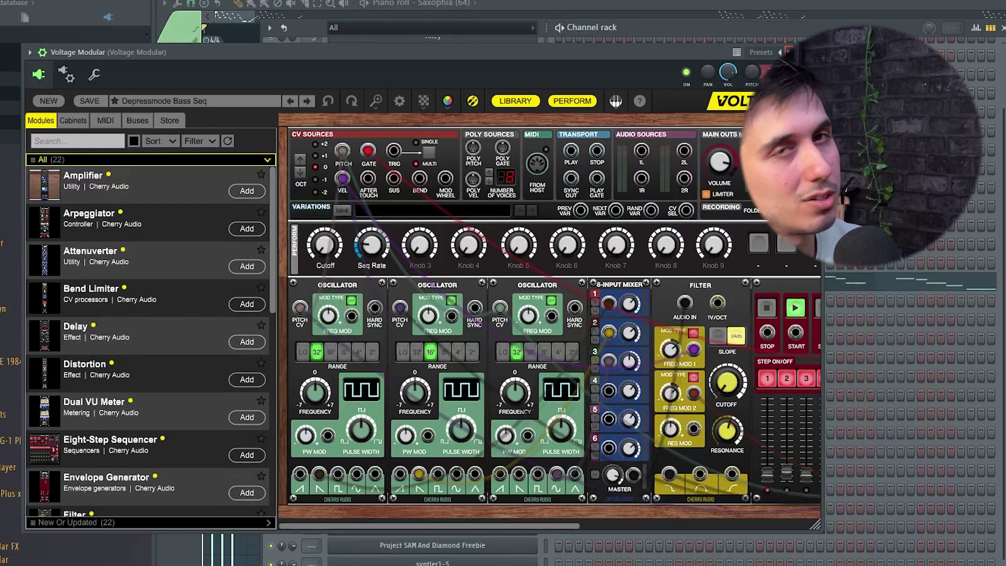
pyautogui.click(307, 101)
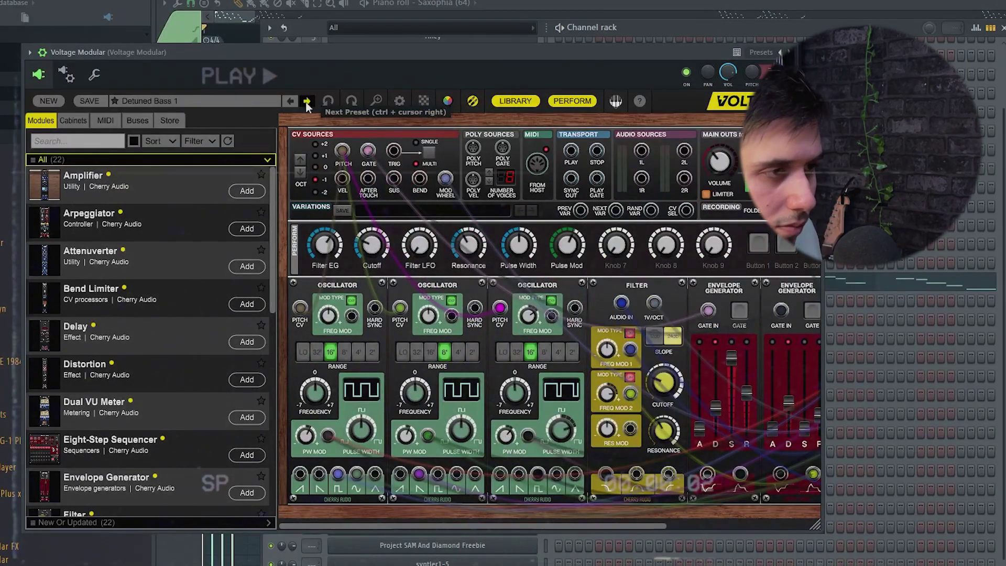
pyautogui.click(308, 102)
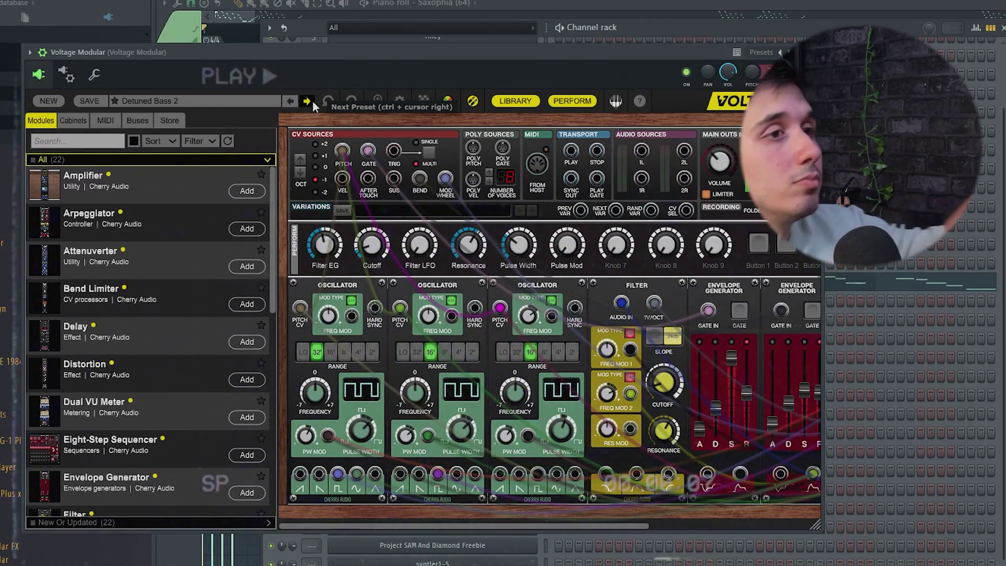
pyautogui.hotkey('alt', 'Tab')
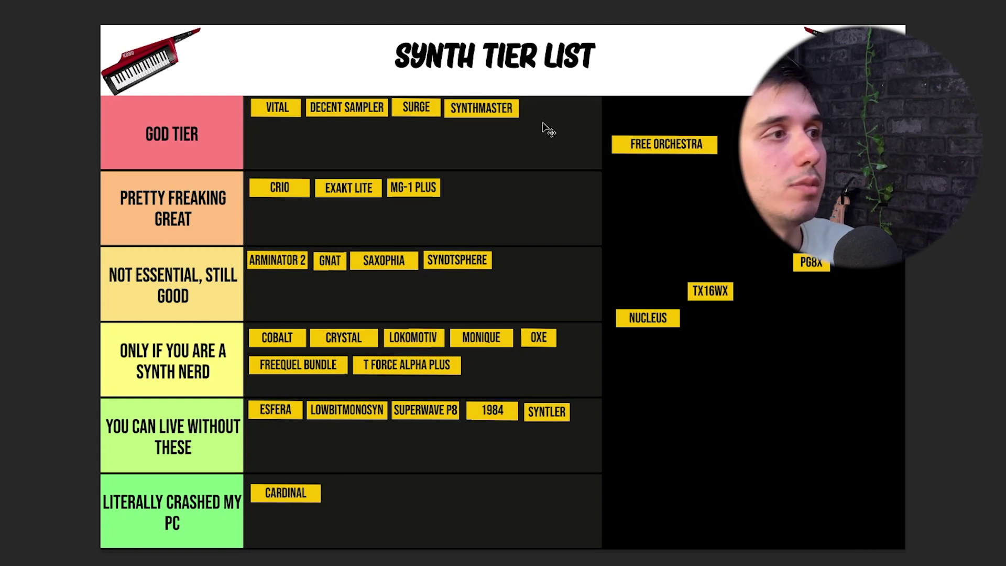
pyautogui.moveTo(642, 317); pyautogui.dragTo(471, 190)
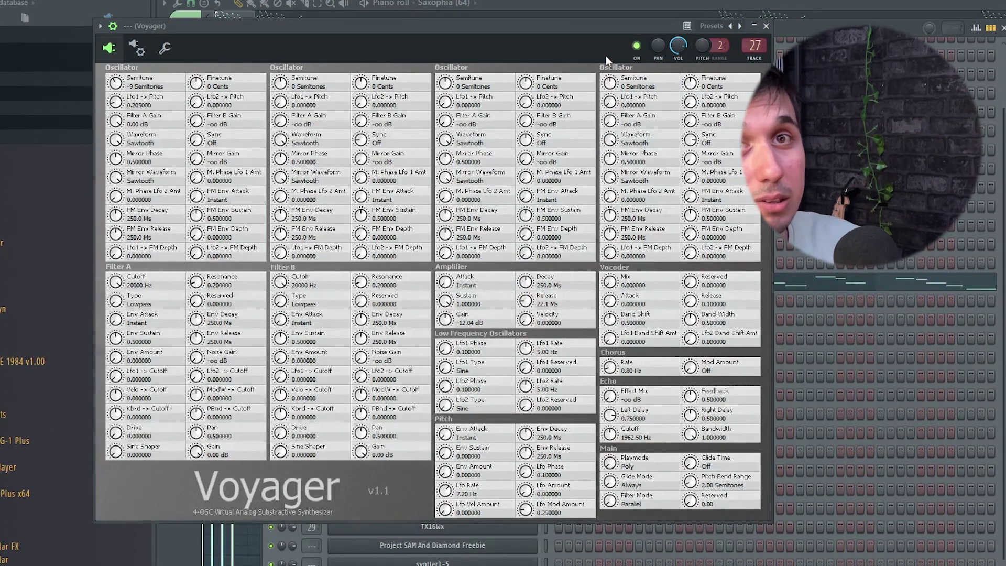
# Return from the Voyager synth to the tier list and place the Voyager label under "Literally crashed my PC".
pyautogui.hotkey('alt', 'Tab')
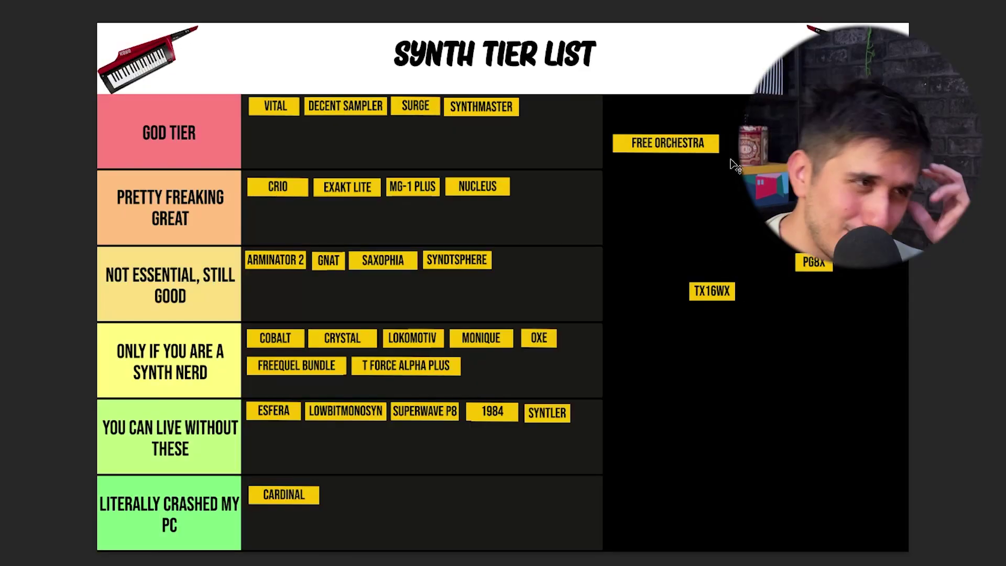
pyautogui.moveTo(779, 319); pyautogui.dragTo(349, 494)
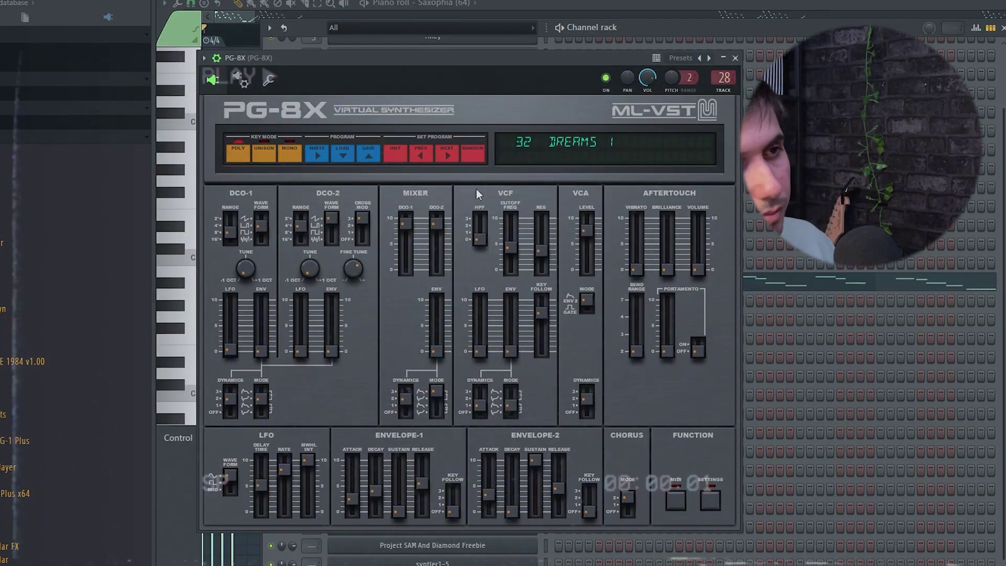
# Step back through the PG-8X programs, including 2 Can Play, and rank the PG8X label under "Only if you are a synth nerd".
pyautogui.click(418, 159)
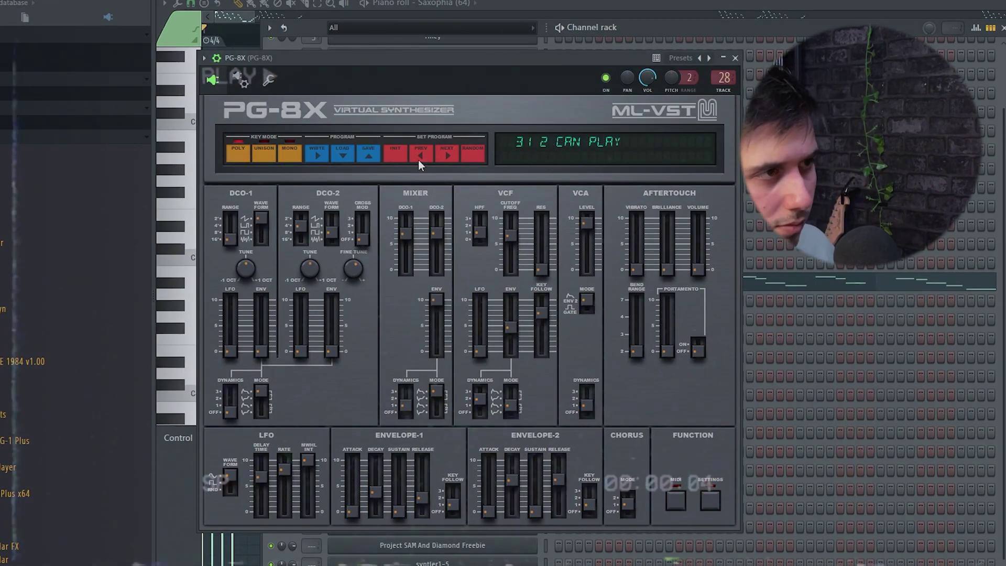
pyautogui.click(418, 161)
pyautogui.click(418, 160)
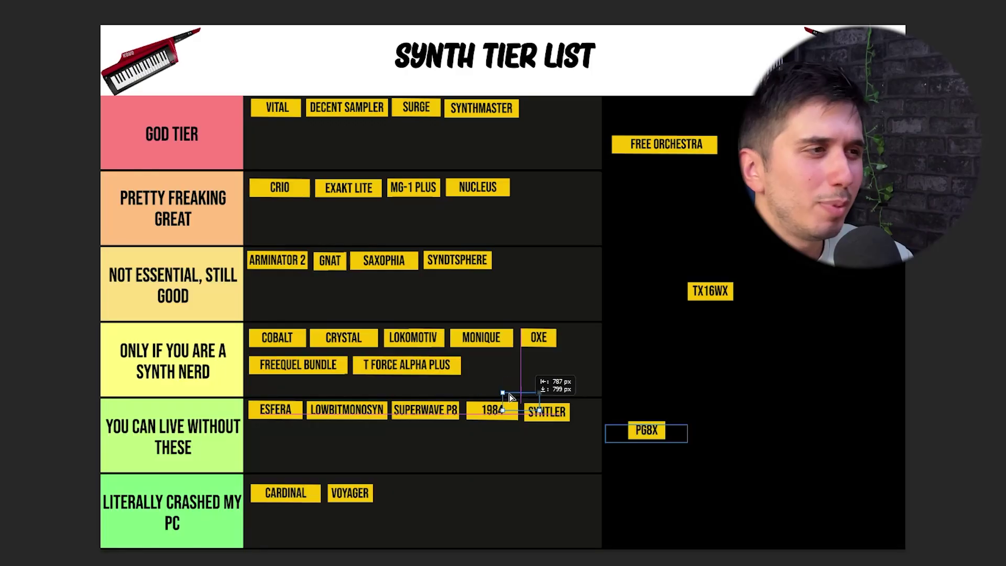
pyautogui.moveTo(510, 396); pyautogui.dragTo(492, 366)
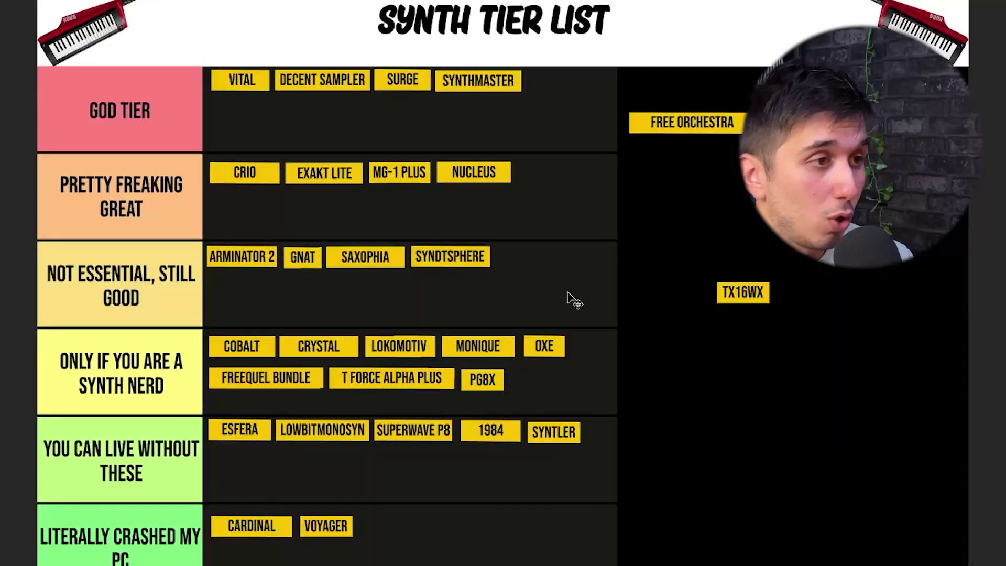
# Place the TX16WX label in the "Literally crashed my PC" tier.
pyautogui.click(741, 290)
pyautogui.moveTo(740, 290); pyautogui.dragTo(440, 547)
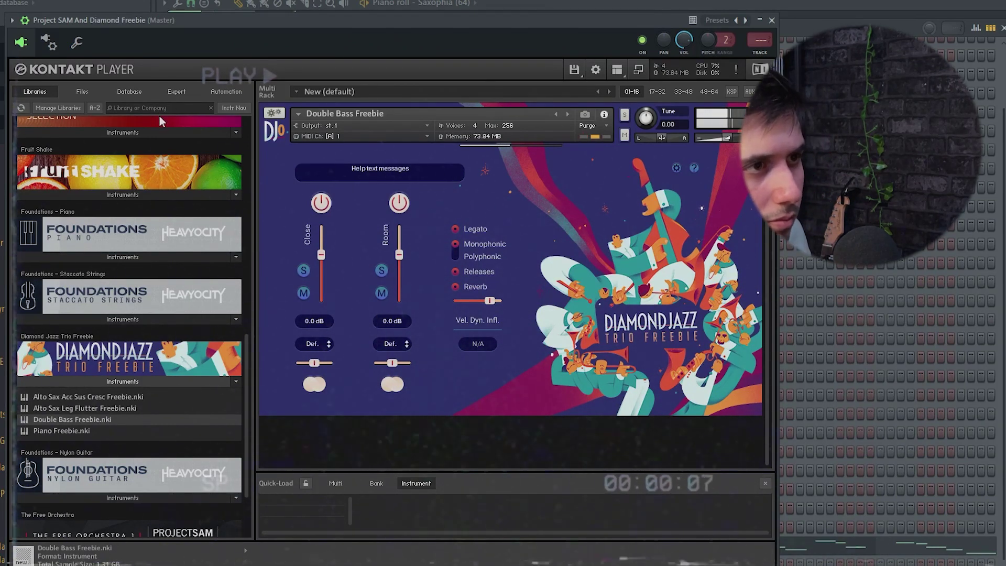
# Load Piano Freebie.nki from Diamond Jazz Trio Freebie, and add a Diamond Trio label to the "Not essential, still good" tier.
pyautogui.doubleClick(43, 433)
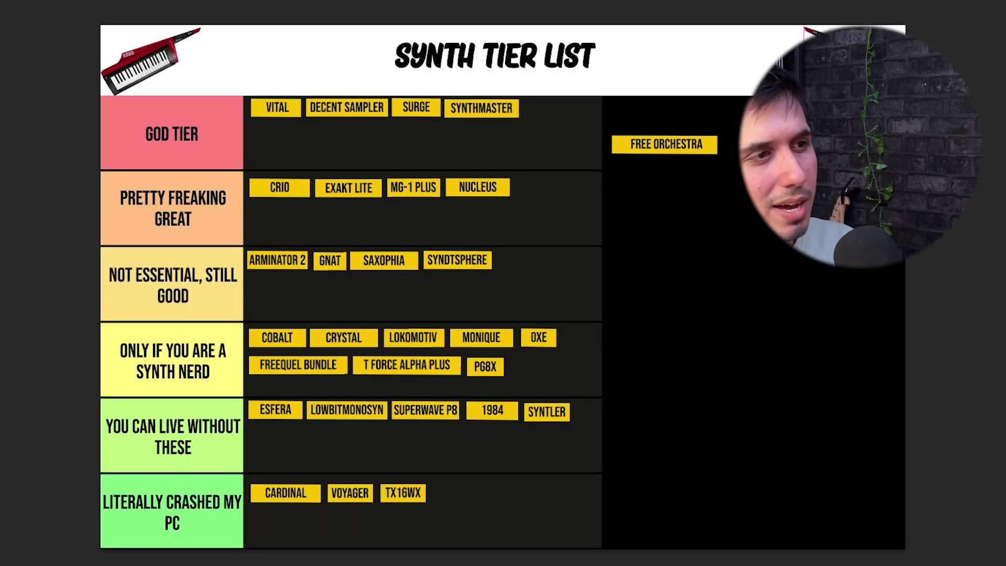
pyautogui.hotkey('ctrl', 'v')
pyautogui.moveTo(533, 288); pyautogui.dragTo(551, 265)
# Try the advanced controls of The Free Orchestra's Heroic Horns and Short Strings, and rank the Free Orchestra label under "God Tier".
pyautogui.hotkey('alt', 'Tab')
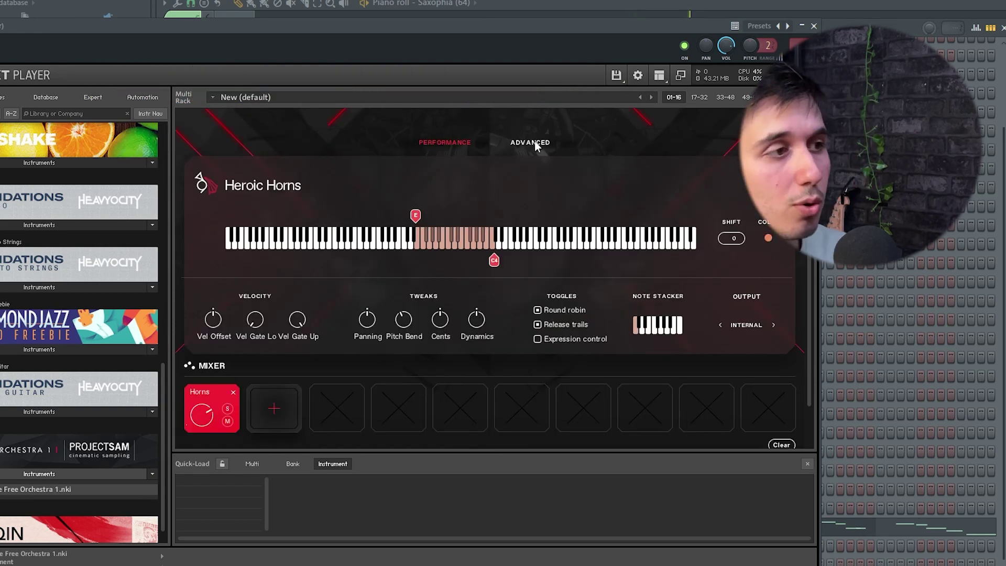
pyautogui.click(529, 142)
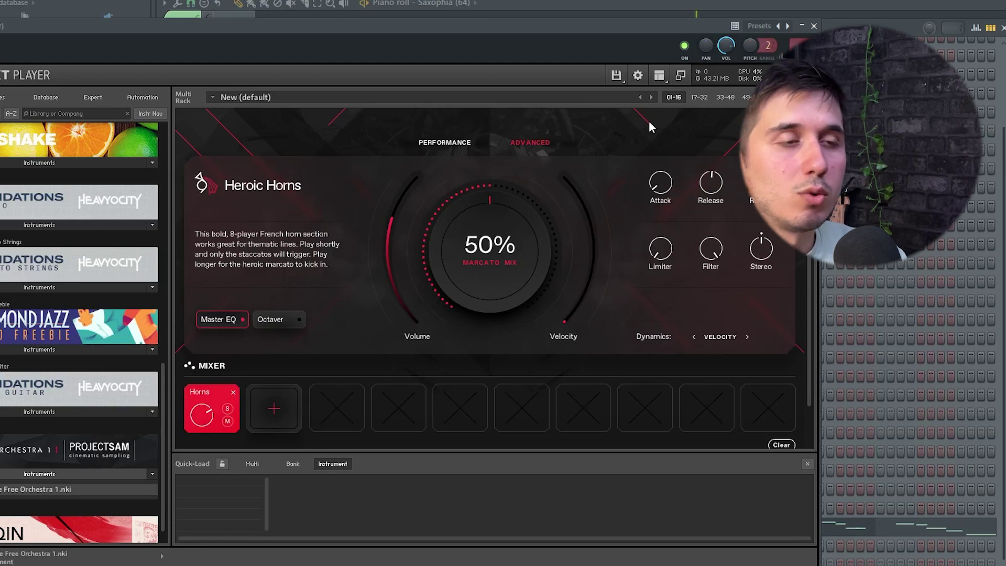
pyautogui.moveTo(408, 222); pyautogui.dragTo(528, 192)
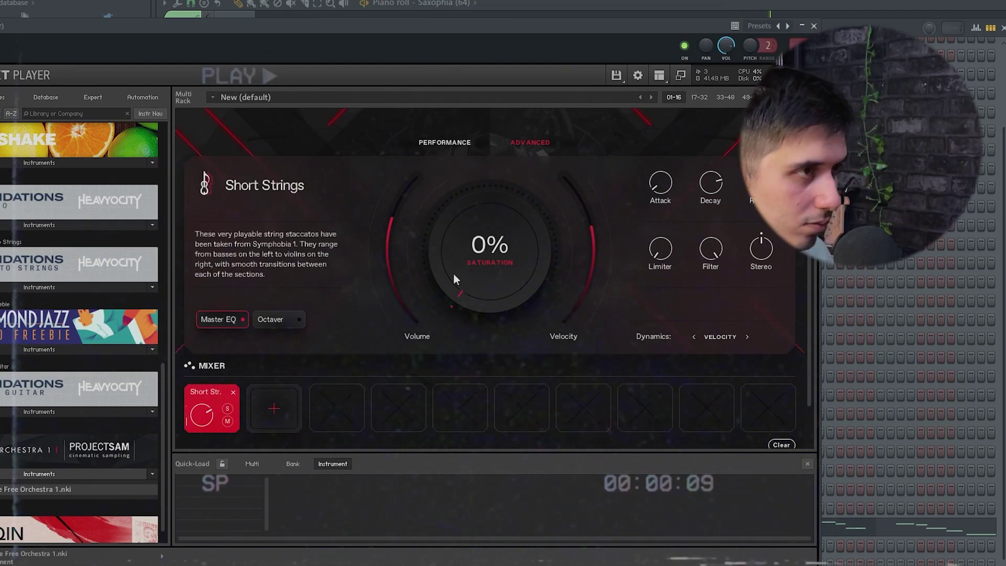
pyautogui.moveTo(454, 277); pyautogui.dragTo(480, 230)
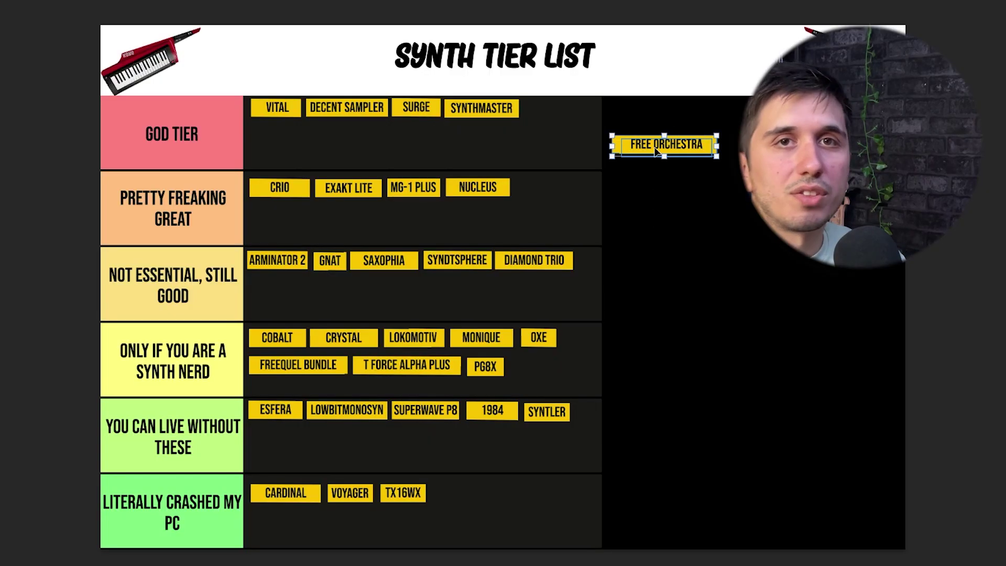
pyautogui.moveTo(656, 151); pyautogui.dragTo(295, 140)
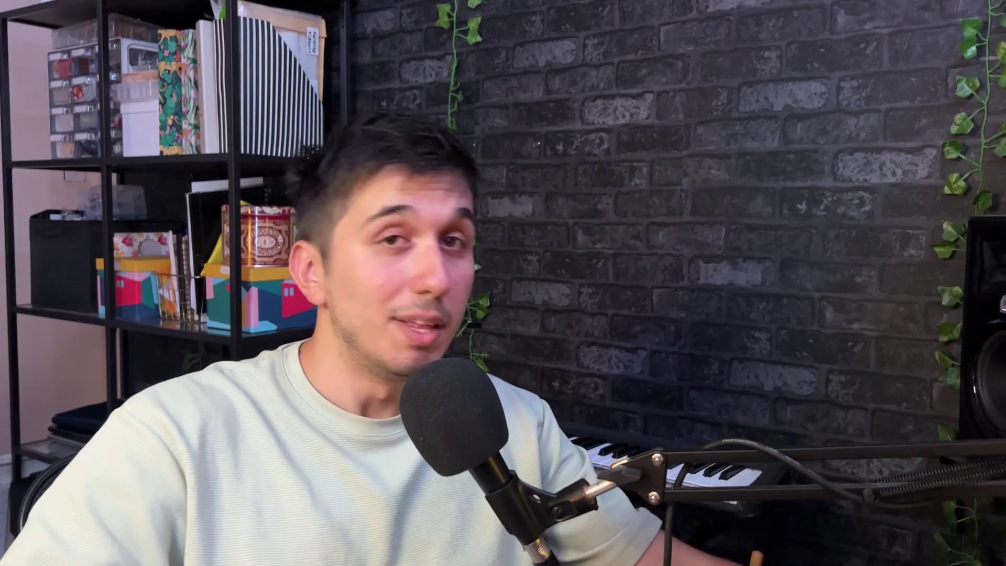